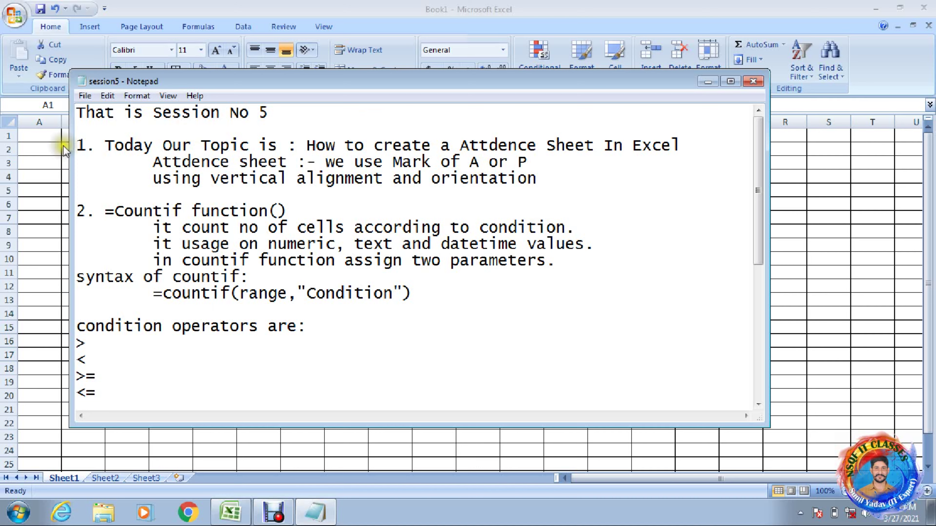
- Enter the header Ecode in A1 and the first two day numbers, 1 and 2, in B1 and C1
click(56, 135)
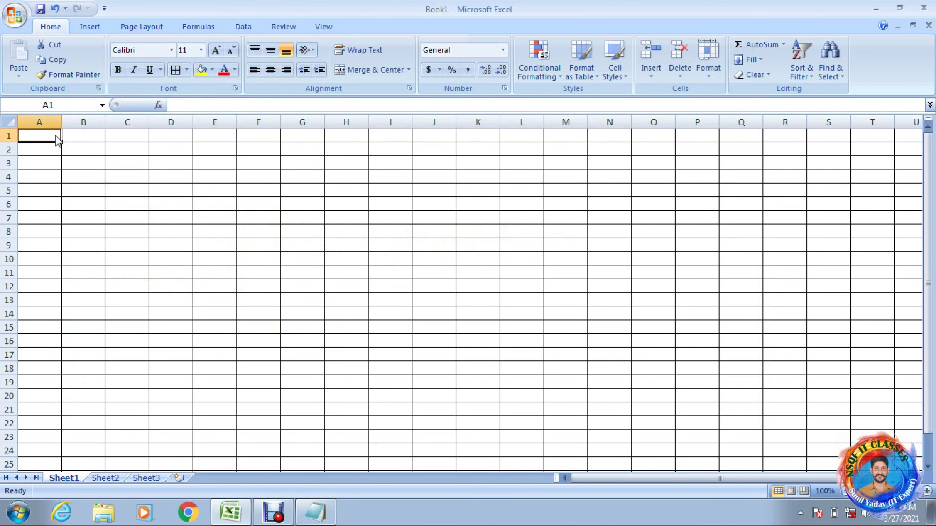
text(E)
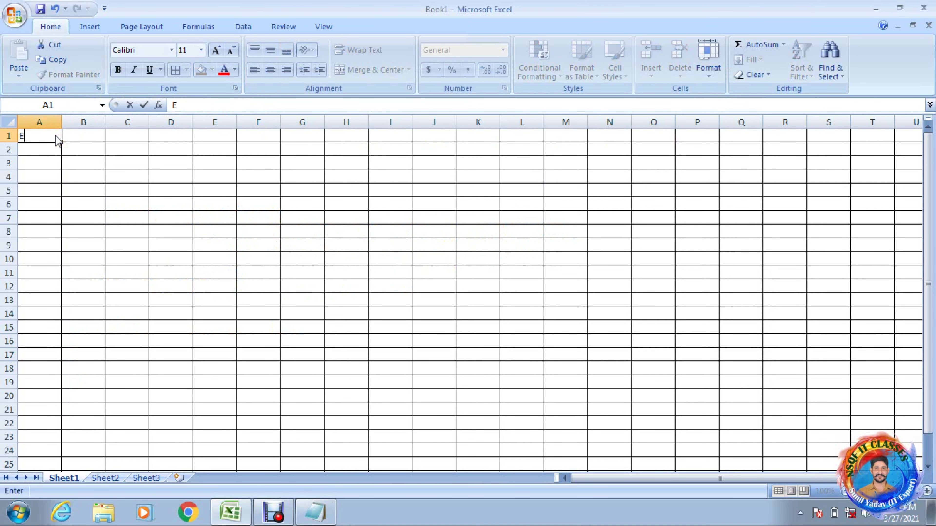
text(code)
key(Tab)
text(1)
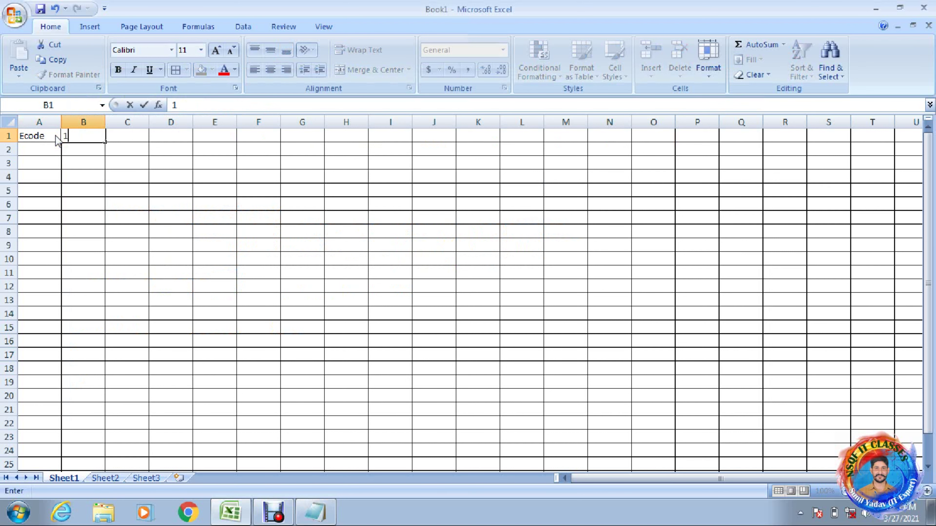
key(Tab)
text(2)
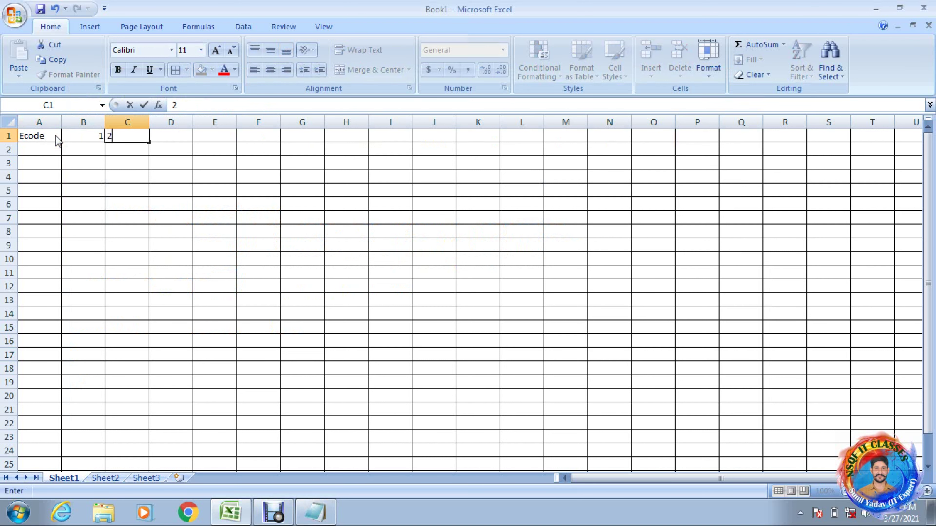
key(Tab)
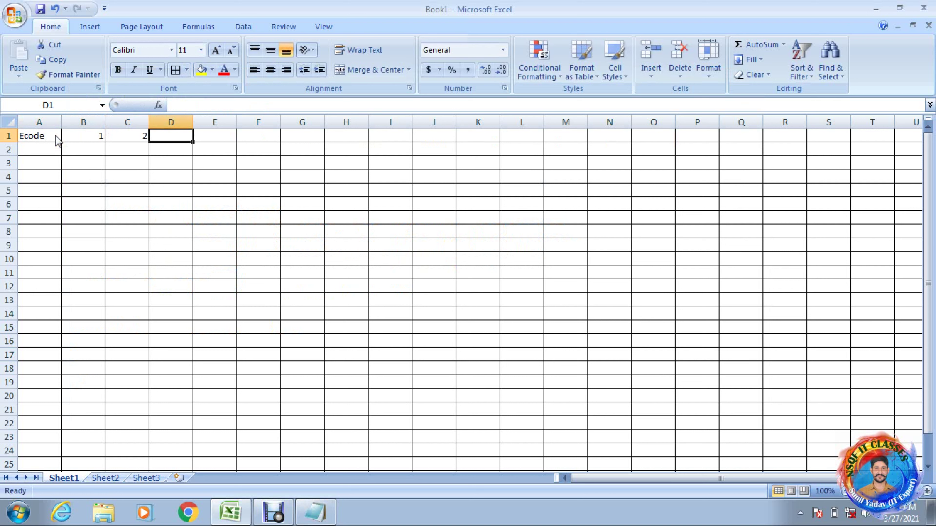
- Fill the day number series from B1:C1 across row 1 up to 30 in AE1
key(Left)
key(Left)
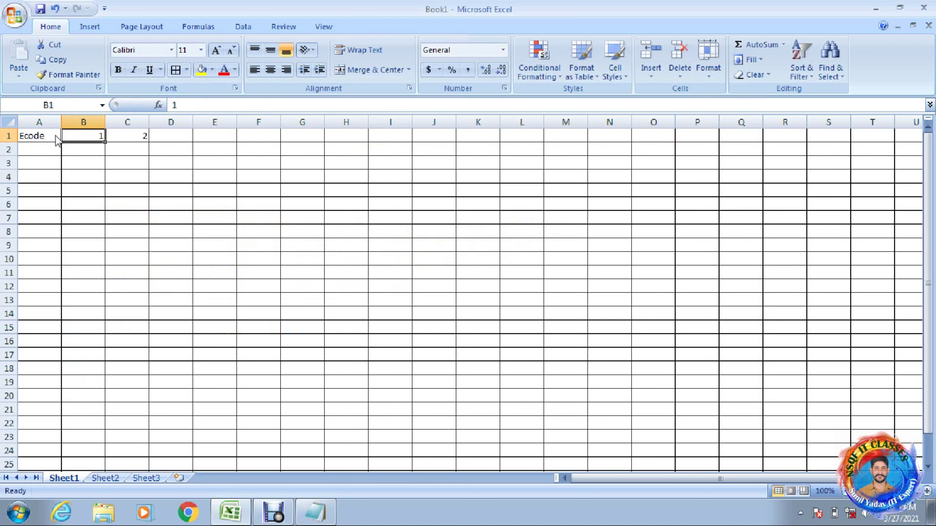
key(shift+Right)
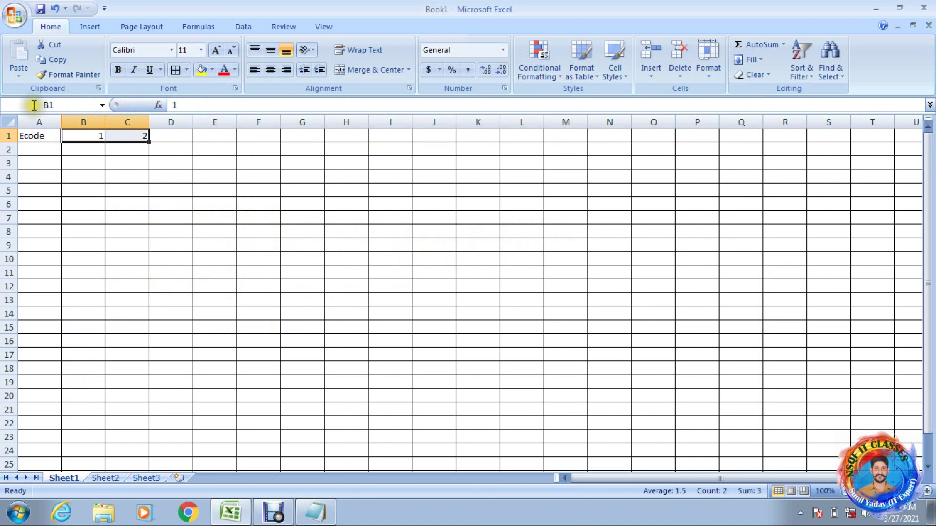
click(22, 105)
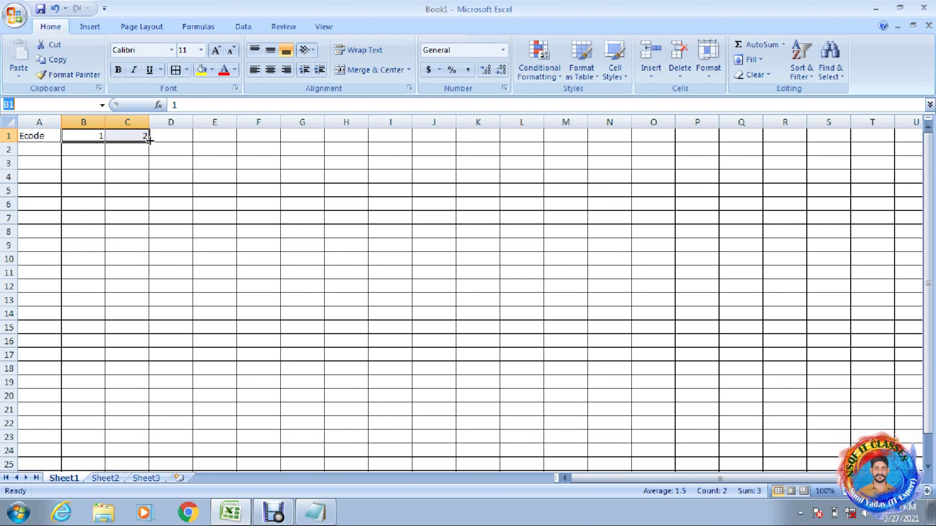
drag(150, 138, 349, 138)
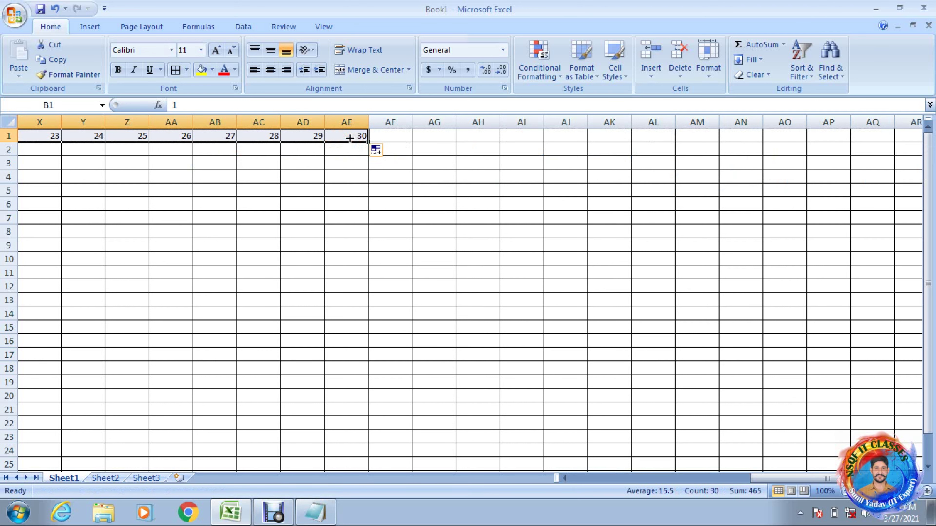
key(Right)
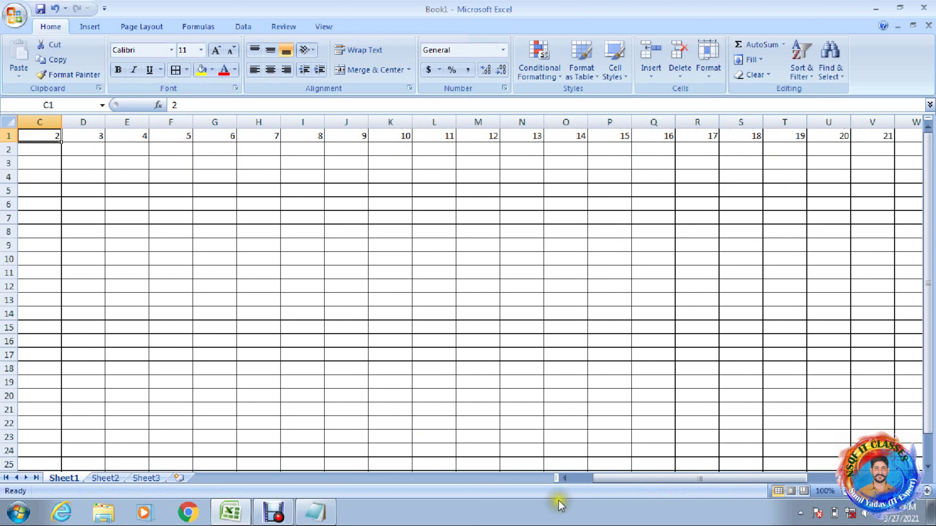
click(564, 478)
click(565, 478)
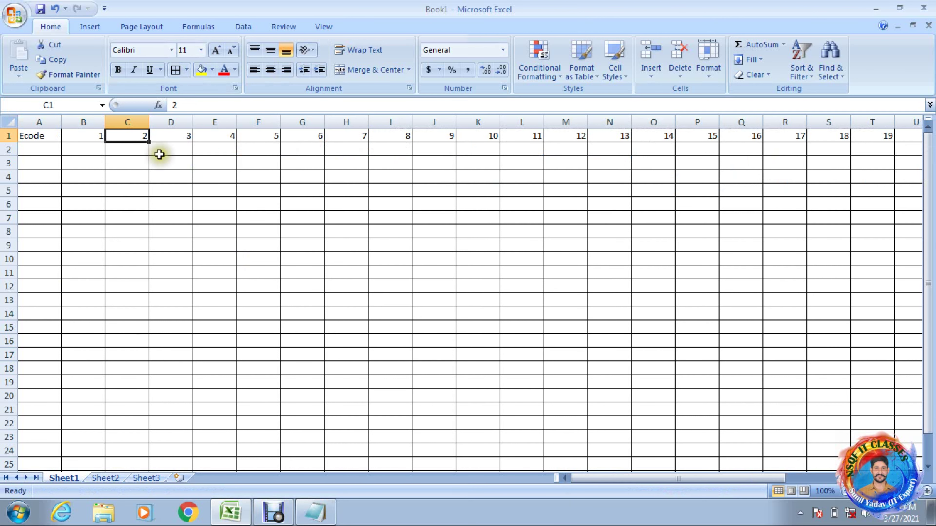
- Narrow the day columns B through AE and autofit their widths to the contents
click(96, 116)
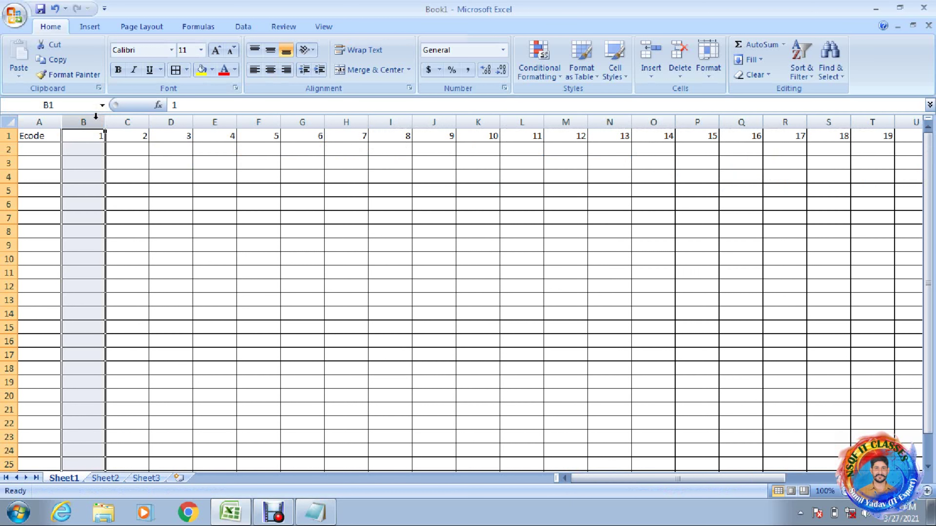
drag(96, 116, 899, 122)
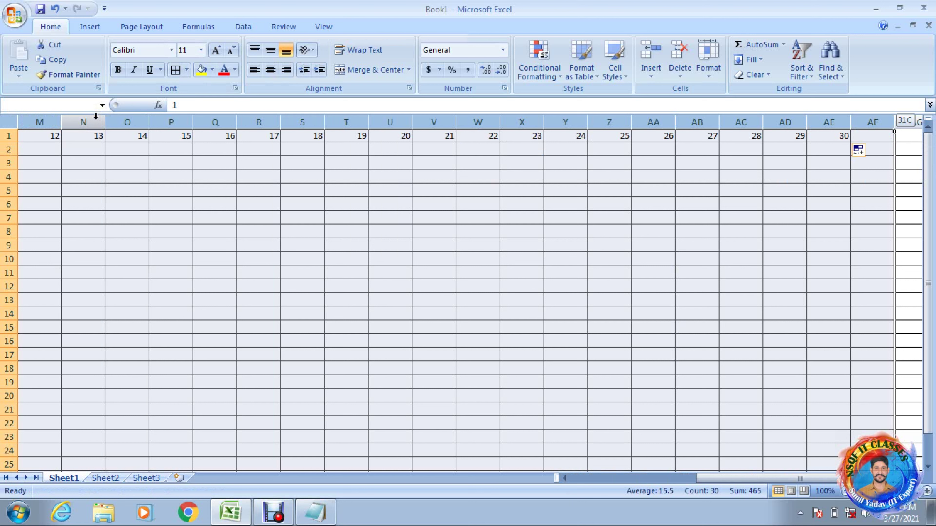
key(shift+Left)
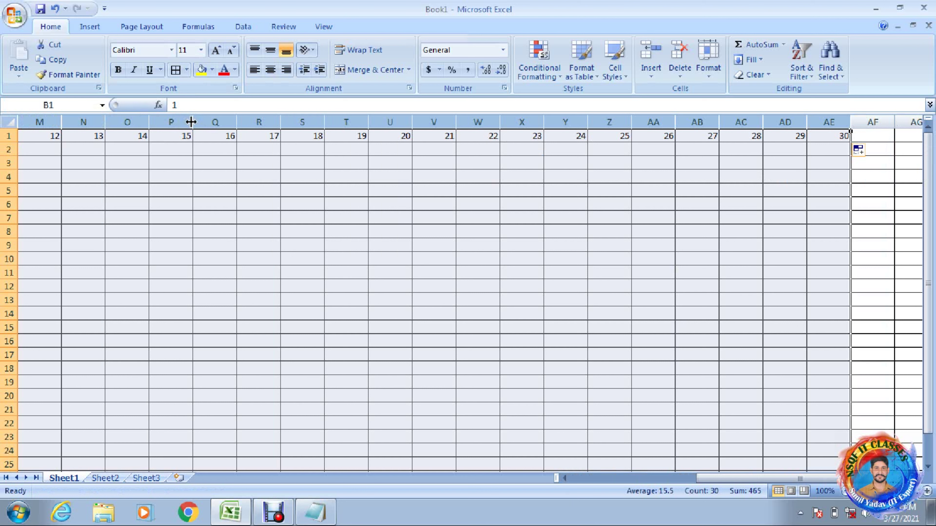
drag(191, 122, 167, 121)
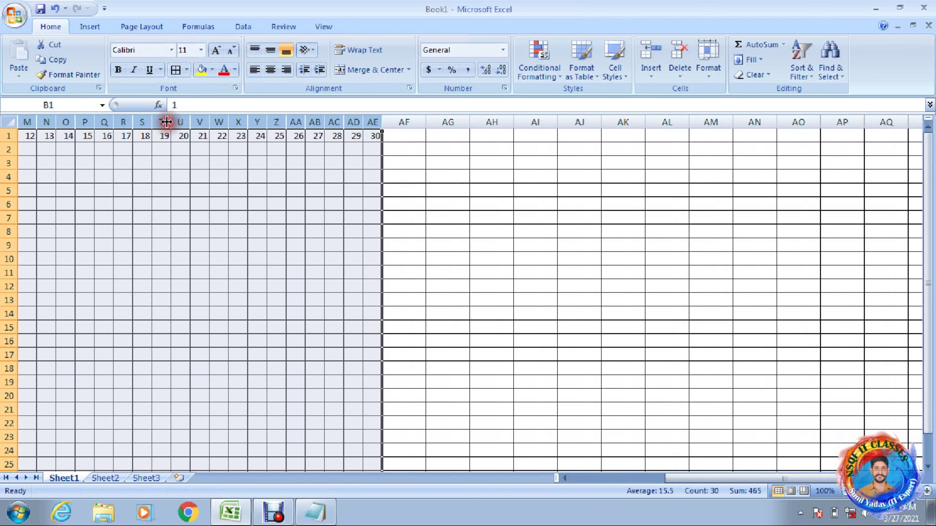
double_click(166, 122)
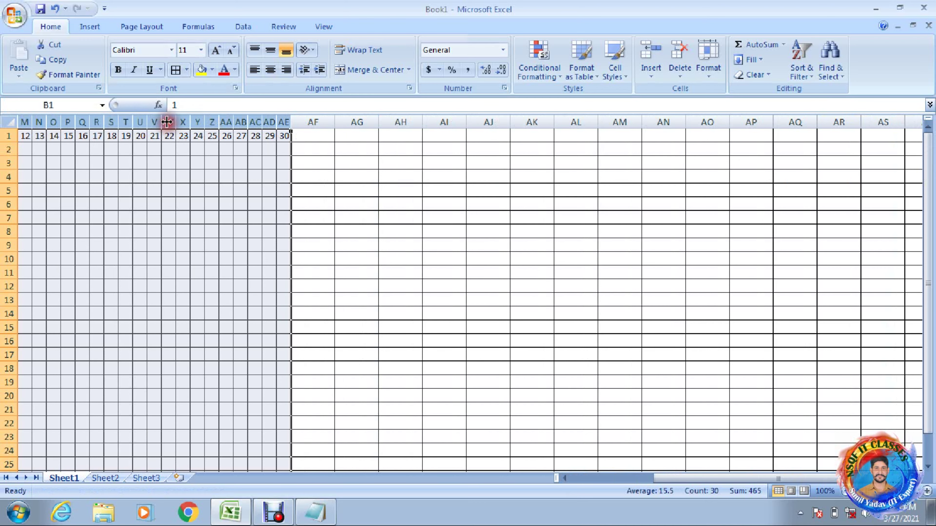
click(168, 122)
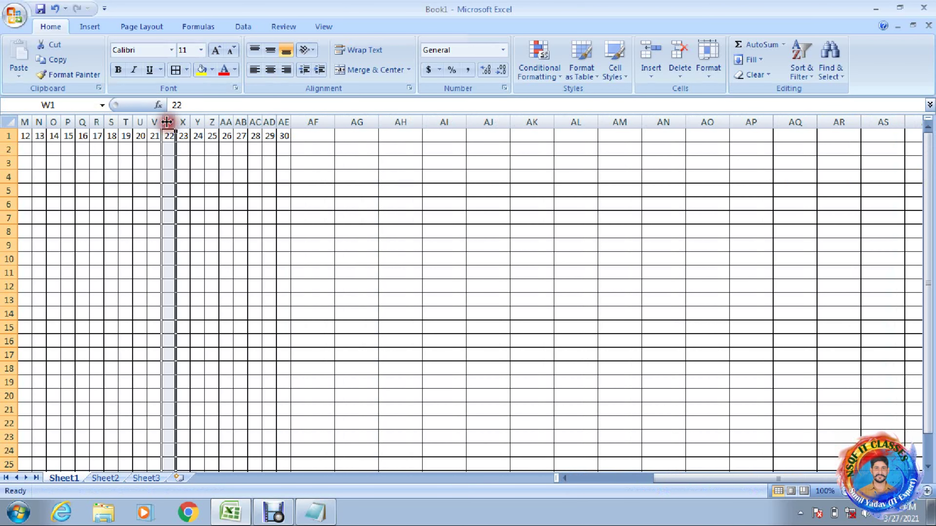
- Give all day columns B through AE one uniform narrow width that just fits two-digit numbers
key(Left)
key(Left)
key(Left)
key(Left)
key(Left)
key(Left)
key(Left)
key(Left)
key(Left)
key(Left)
key(Left)
key(Left)
key(Left)
key(Left)
key(Left)
key(Left)
key(Left)
key(Left)
key(Left)
key(Left)
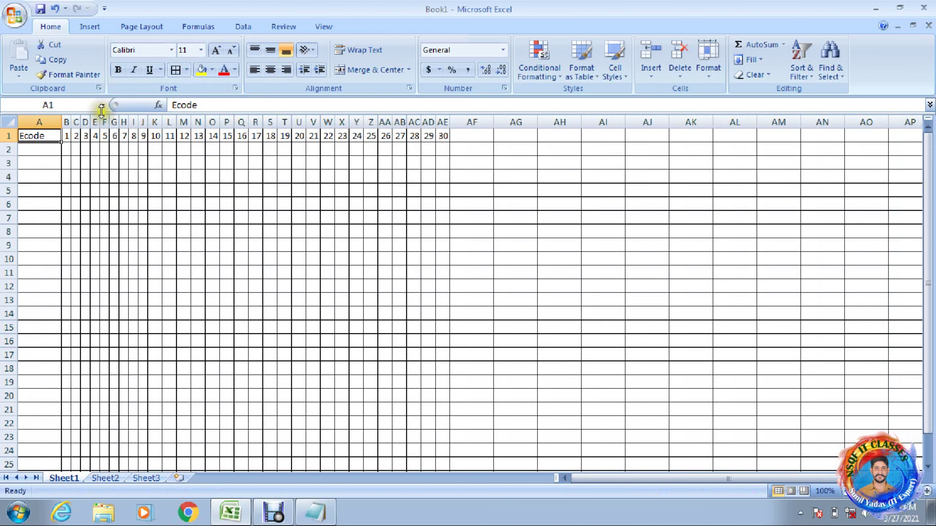
click(67, 121)
drag(67, 117, 494, 122)
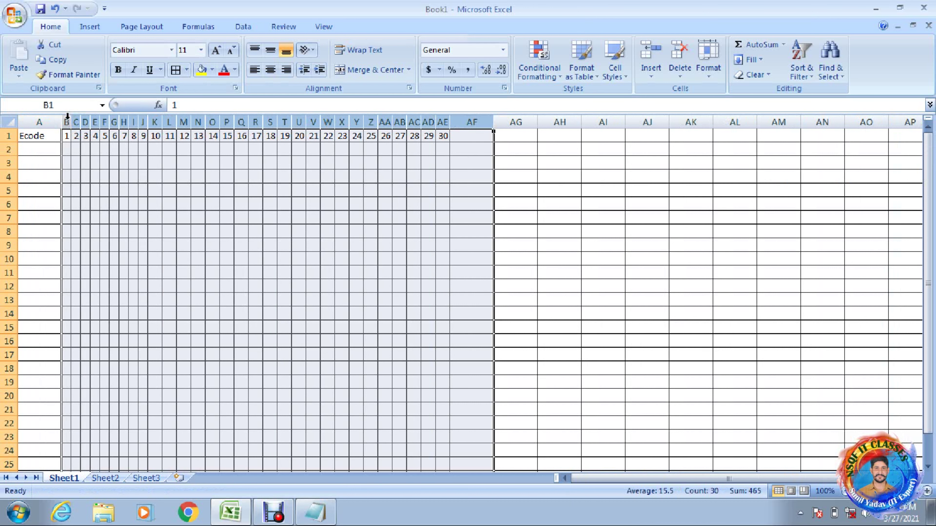
key(shift+Left)
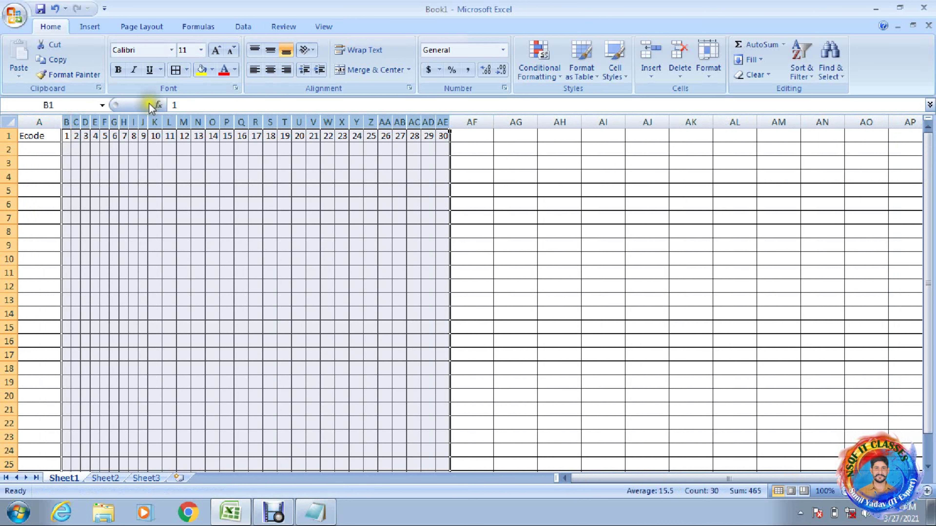
drag(146, 119, 152, 119)
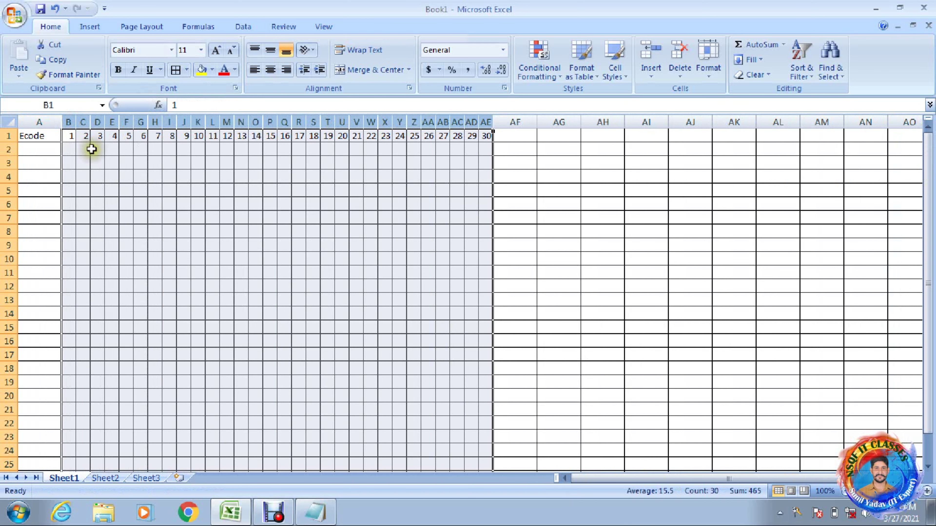
- Enter the first two employee codes, E001 in A2 and e002 in A3
click(45, 147)
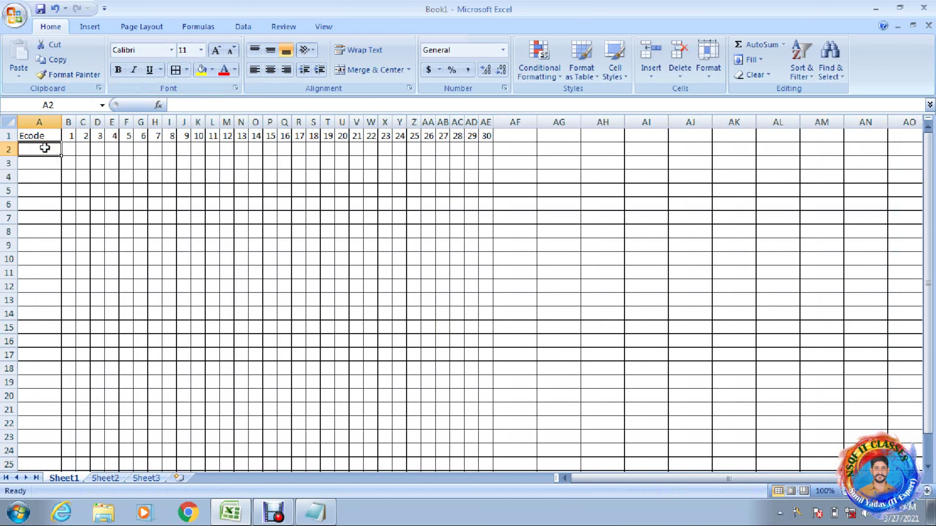
text(E001)
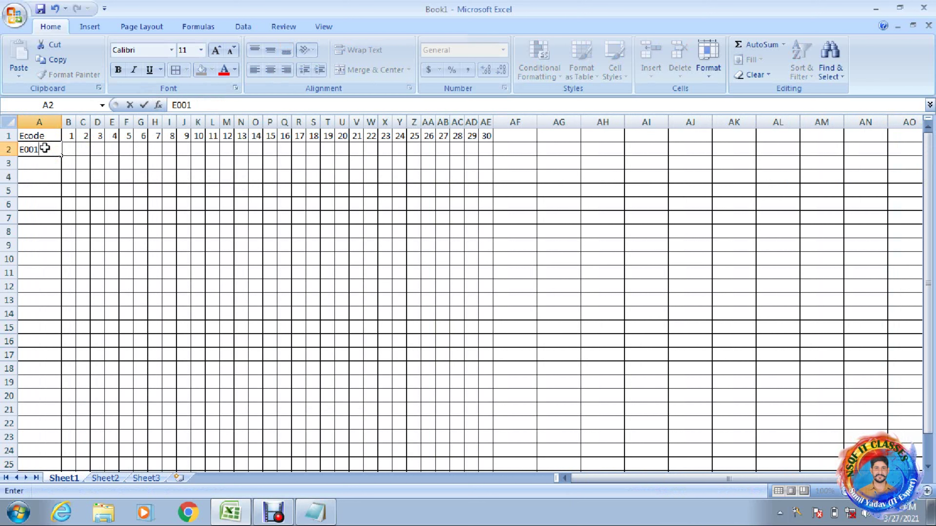
key(Return)
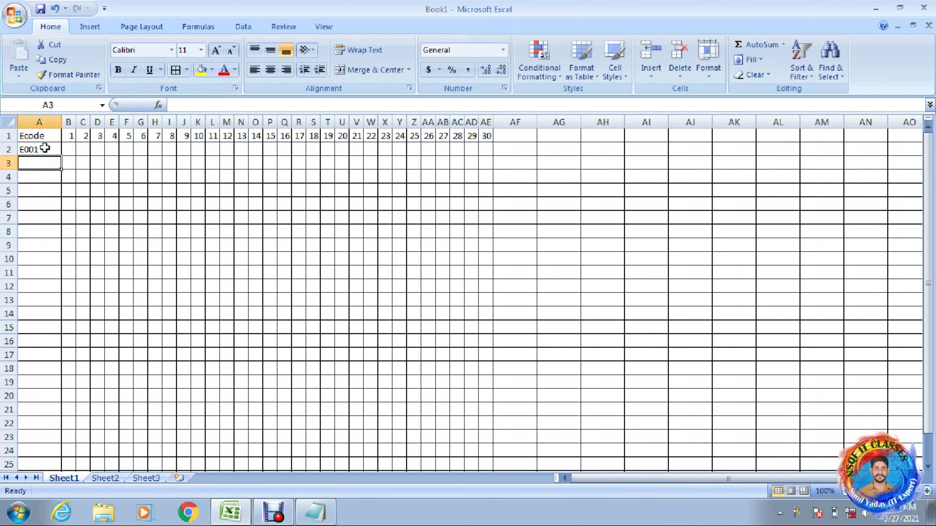
text(e002)
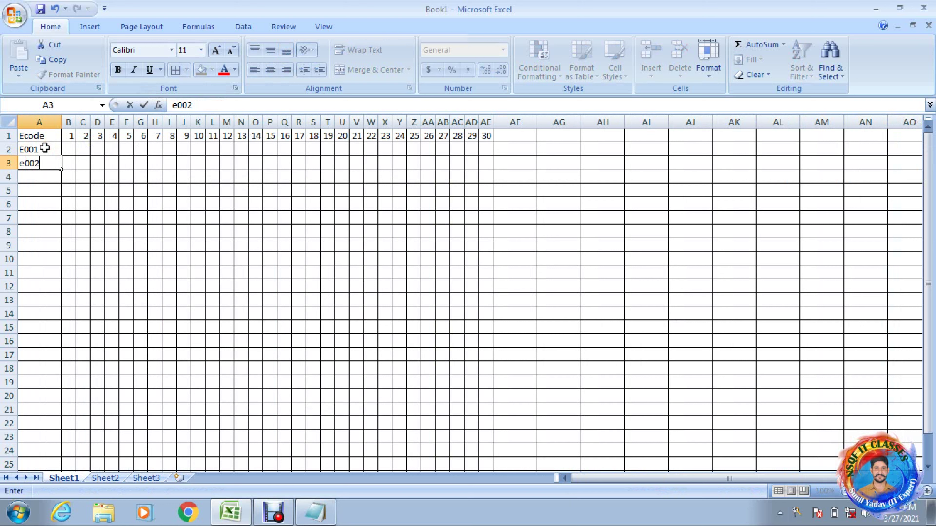
key(Return)
- Fill the employee code series from A2:A3 down to E020 in A21
key(Up)
click(45, 148)
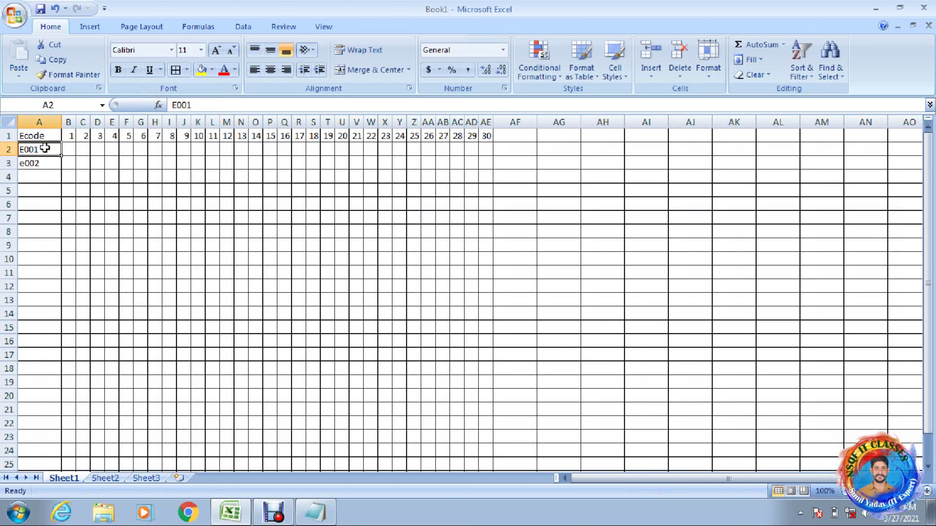
key(shift+Down)
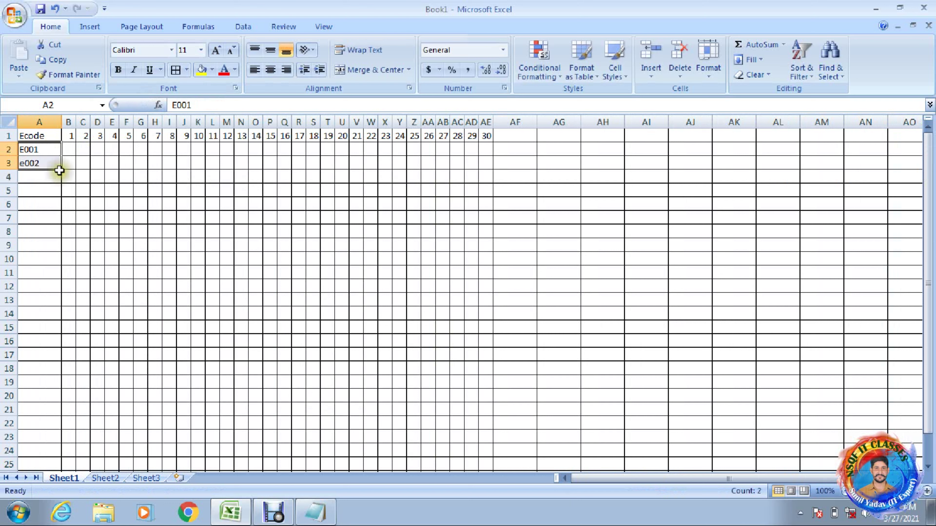
drag(62, 169, 31, 413)
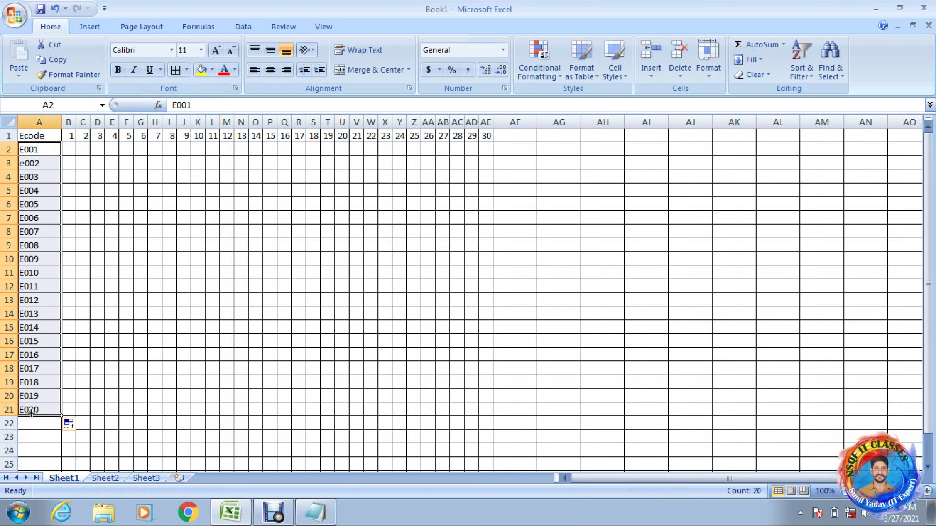
- Mark E001 as present on day 1 by entering P in B2
click(66, 154)
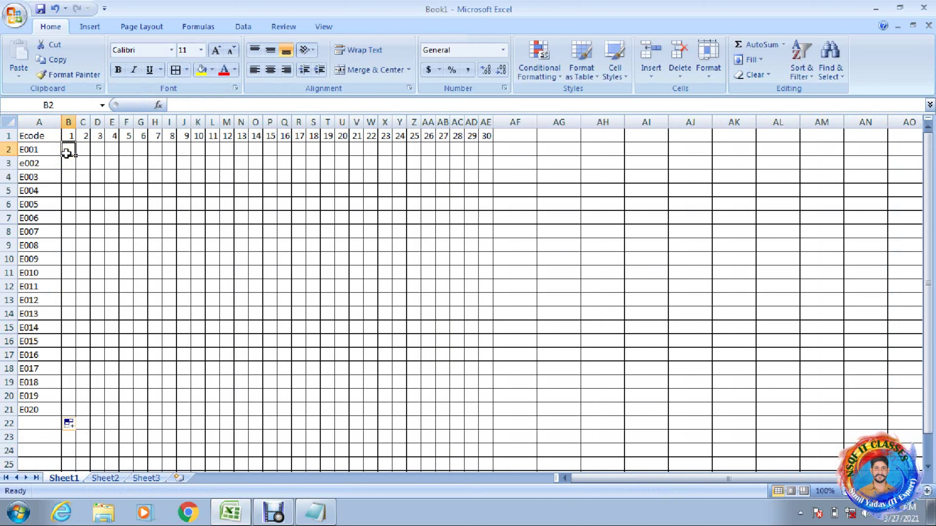
text(P)
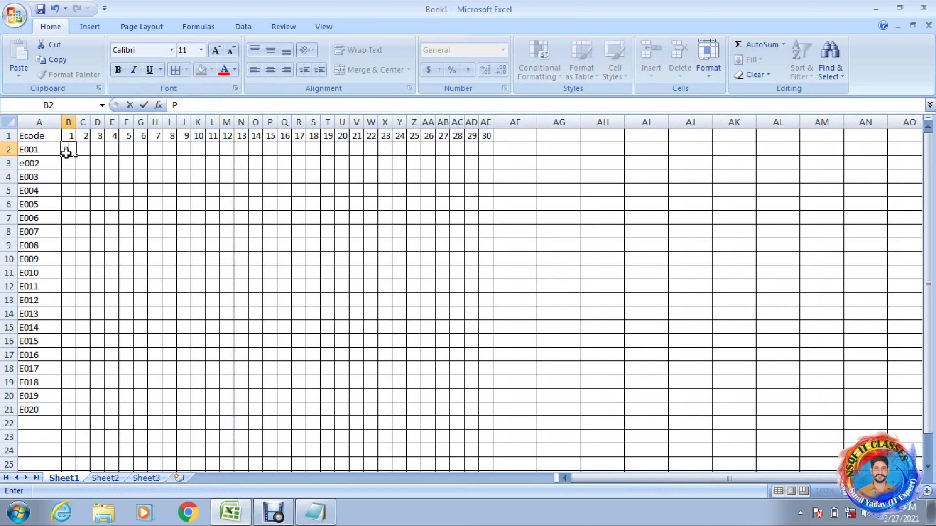
key(Return)
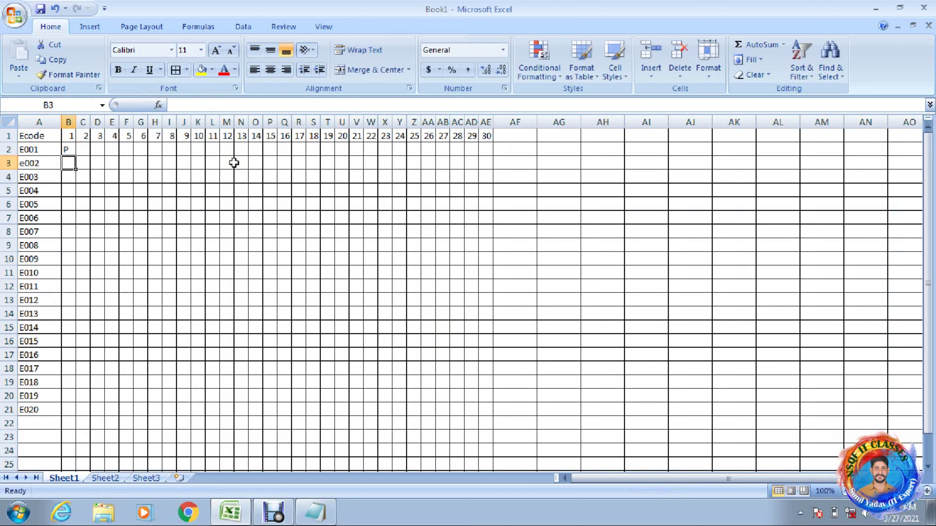
key(Up)
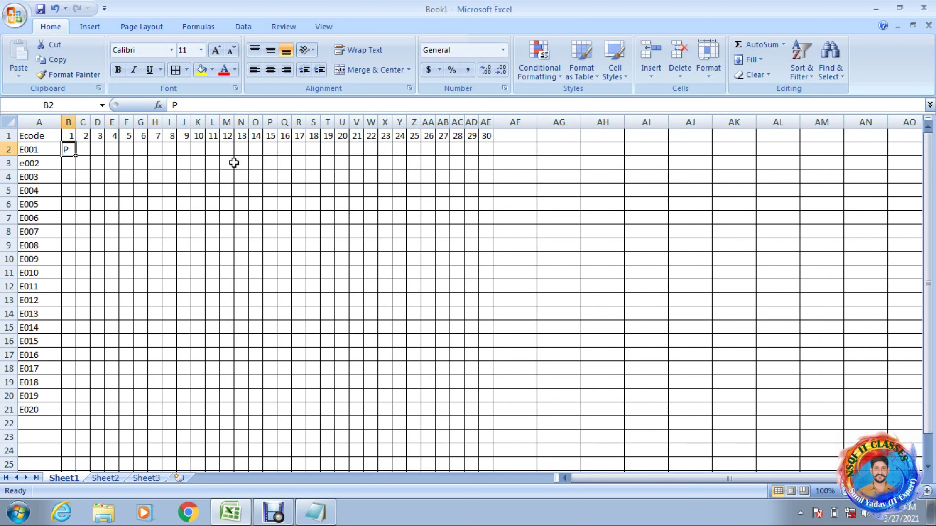
key(Down)
key(Up)
- Copy the P from B2 into the whole attendance grid B2:AE21, for all twenty employees and days 1 to 30
key(ctrl+c)
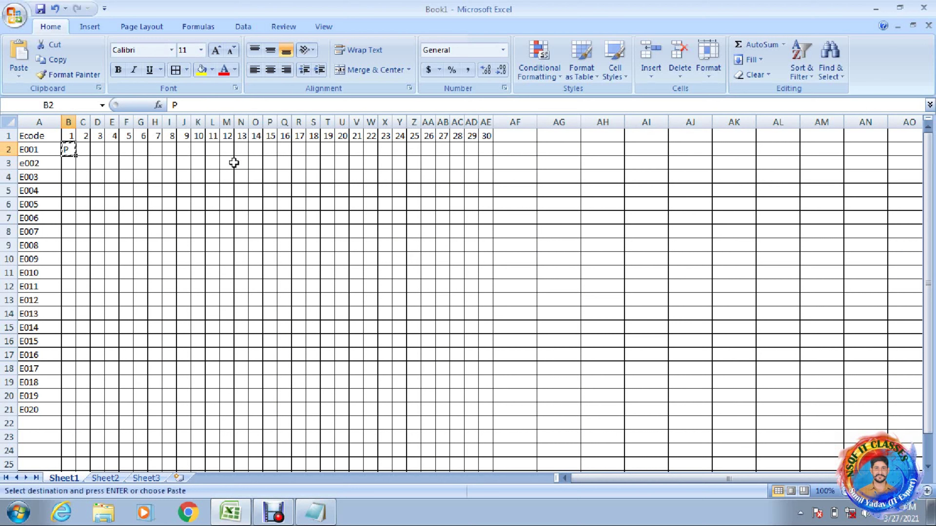
key(shift+Right)
key(shift+Right)
key(shift+Right)
key(shift+Right)
key(shift+Right)
key(shift+Right)
key(shift+Right)
key(shift+Right)
key(shift+Right)
key(shift+Right)
key(shift+Right)
key(shift+Right)
key(shift+Right)
key(shift+Right)
key(shift+Right)
key(shift+Right)
key(shift+Right)
key(shift+Right)
key(shift+Right)
key(shift+Right)
key(shift+Right)
key(shift+Right)
key(shift+Right)
key(shift+Right)
key(shift+Right)
key(shift+Right)
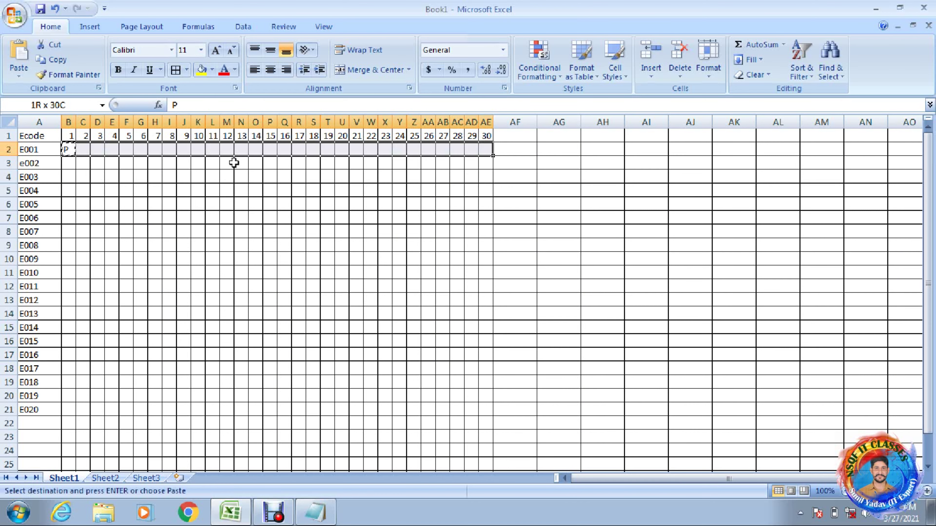
key(shift+Down)
key(shift+Down)
key(shift+Down)
key(shift+Down)
key(shift+Down)
key(shift+Down)
key(shift+Down)
key(shift+Down)
key(shift+Down)
key(shift+Down)
key(shift+Down)
key(shift+Down)
key(shift+Down)
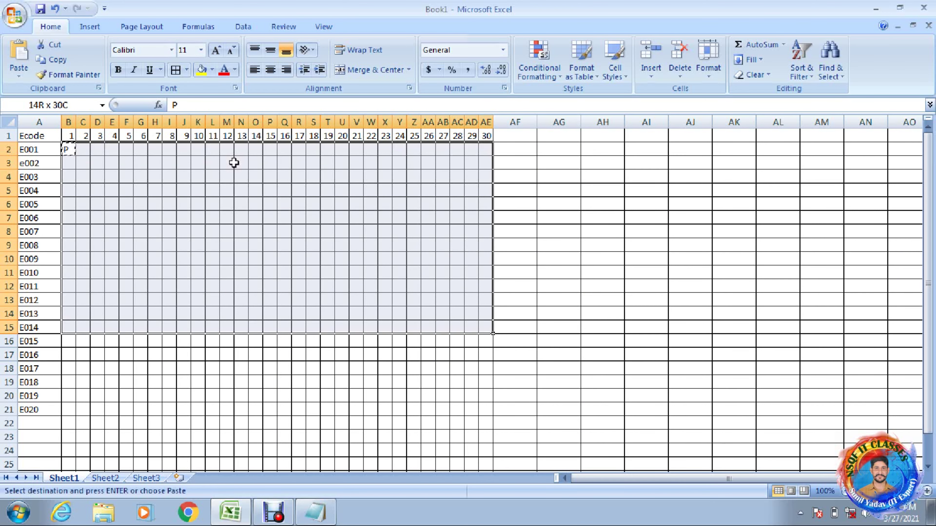
key(shift+Down)
key(shift+Down)
key(shift+Down)
key(shift+Down)
key(shift+Down)
key(shift+Down)
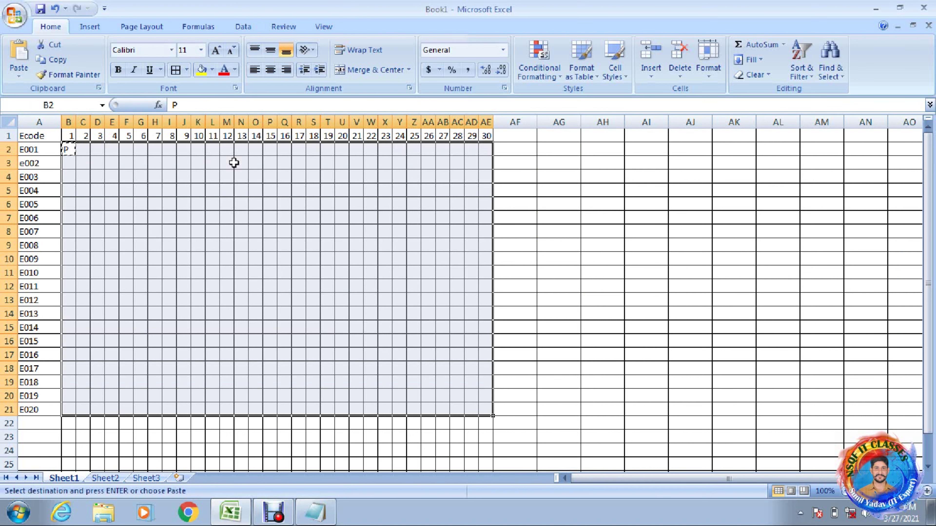
key(ctrl+v)
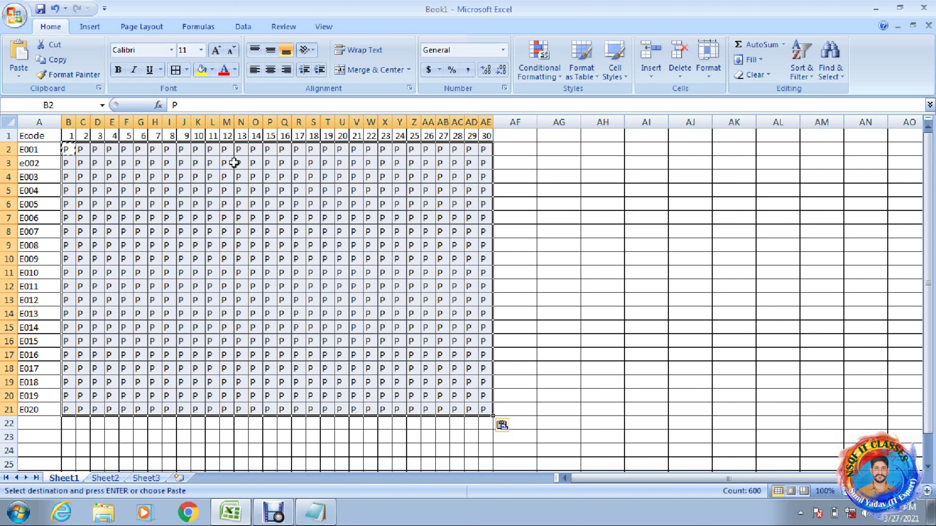
click(96, 149)
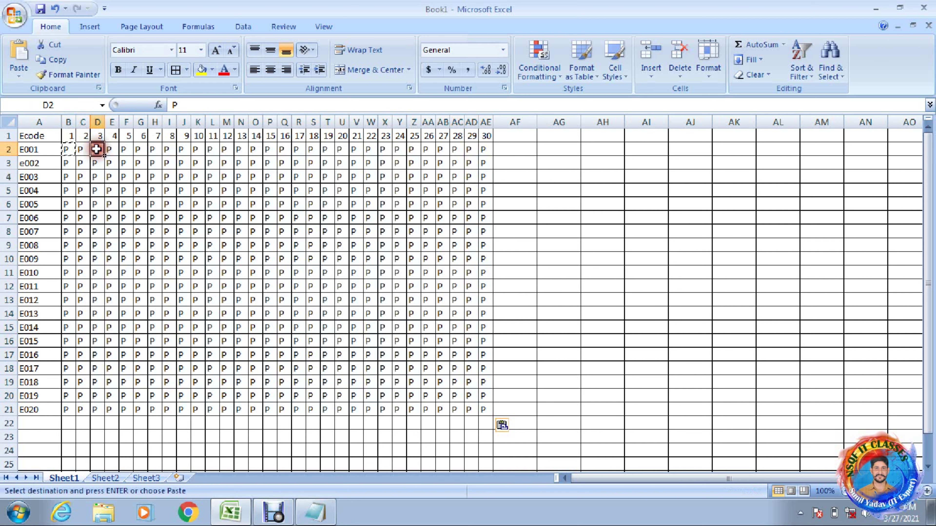
key(Return)
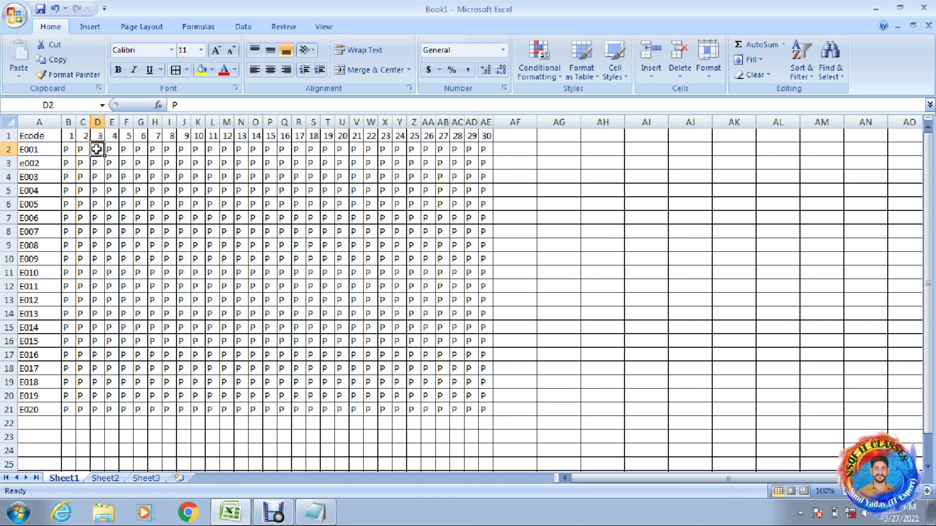
key(shift+Down)
key(shift+Down)
key(shift+Down)
key(shift+Down)
key(shift+Down)
key(shift+Down)
key(shift+Down)
key(shift+Down)
key(shift+Down)
key(shift+Down)
key(shift+Down)
key(shift+Down)
key(shift+Down)
key(shift+Down)
key(shift+Down)
key(shift+Down)
key(shift+Down)
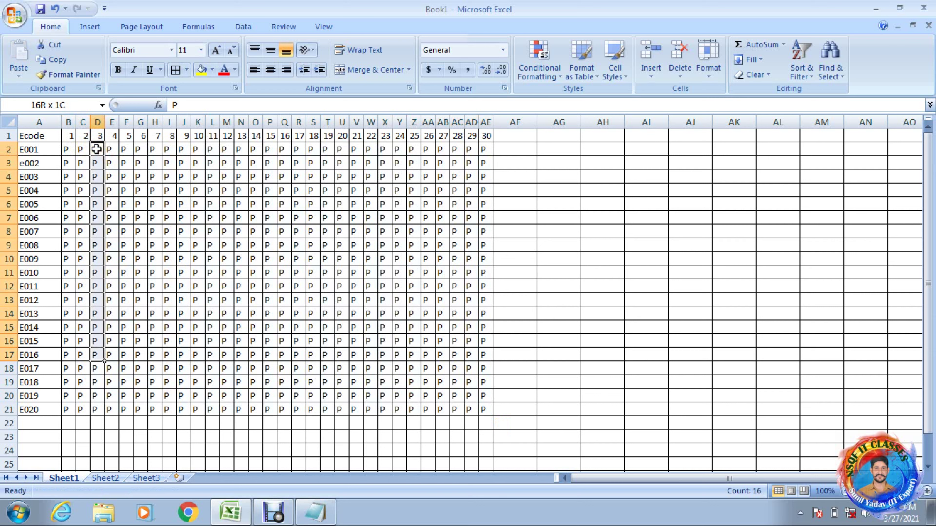
key(shift+Down)
key(shift+Down)
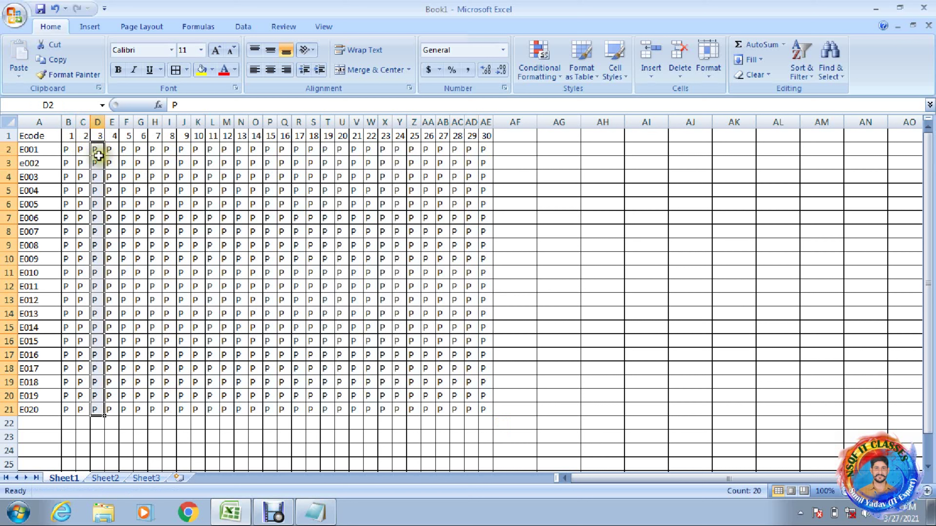
click(93, 407)
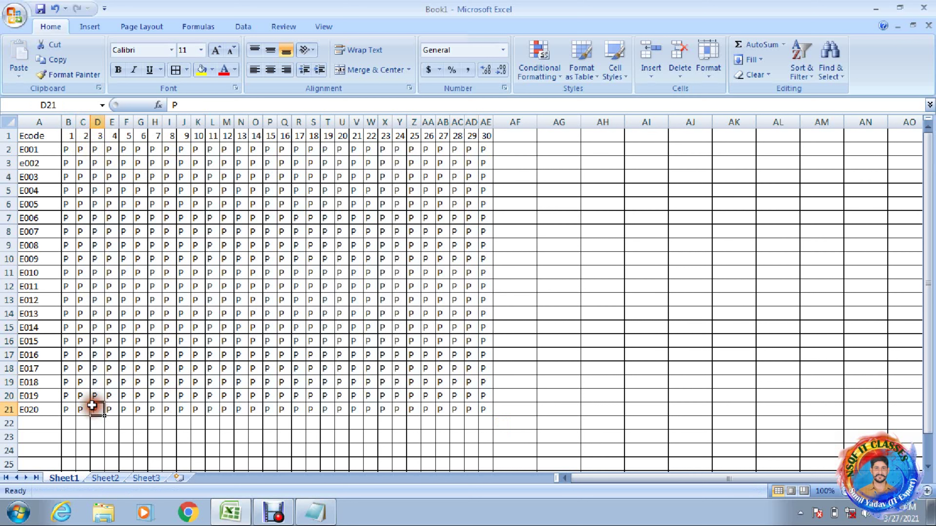
- Merge and center the day 3 cells D2:D21 into one cell, accepting that only the uppermost value is kept
click(96, 151)
key(shift+Down)
key(shift+Down)
key(shift+Down)
key(shift+Down)
key(shift+Down)
key(shift+Down)
key(shift+Down)
key(shift+Down)
key(shift+Down)
key(shift+Down)
key(shift+Down)
key(shift+Down)
key(shift+Down)
key(shift+Down)
key(shift+Down)
key(shift+Down)
key(shift+Down)
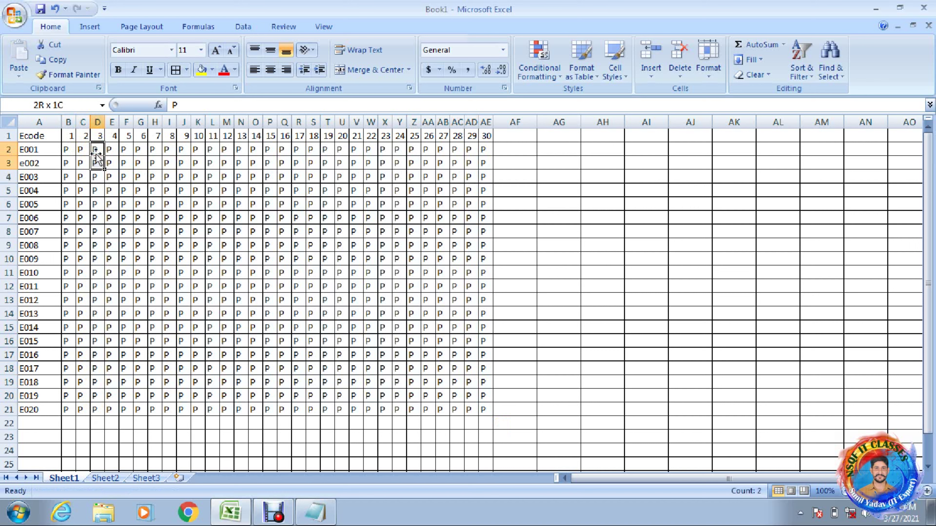
key(shift+Down)
key(shift+Down)
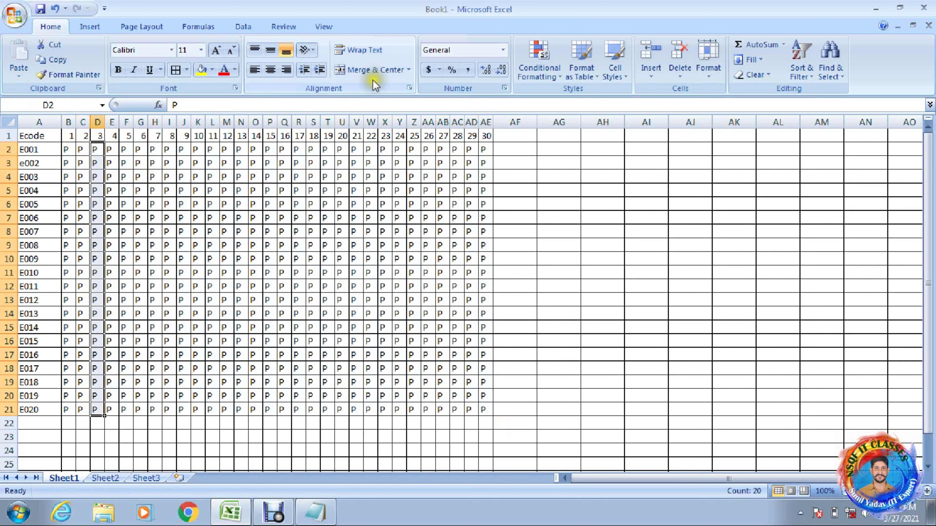
click(376, 72)
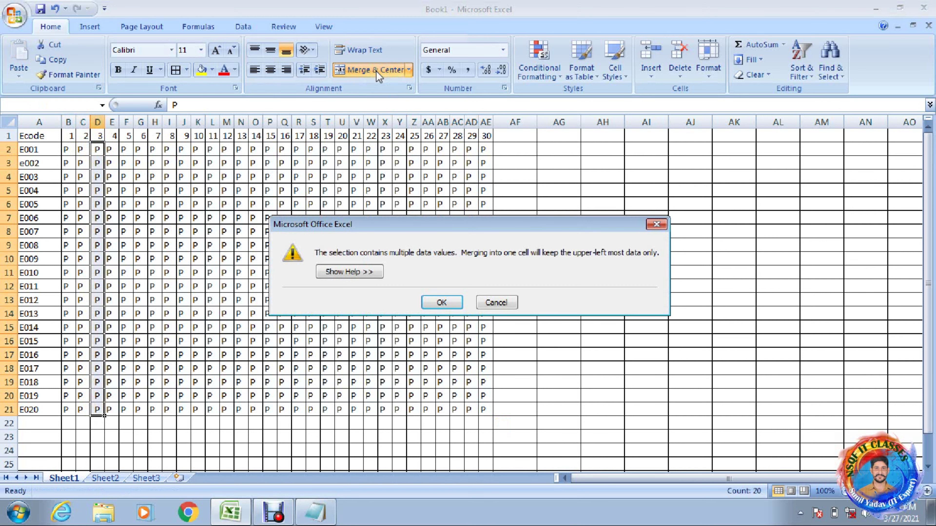
click(435, 303)
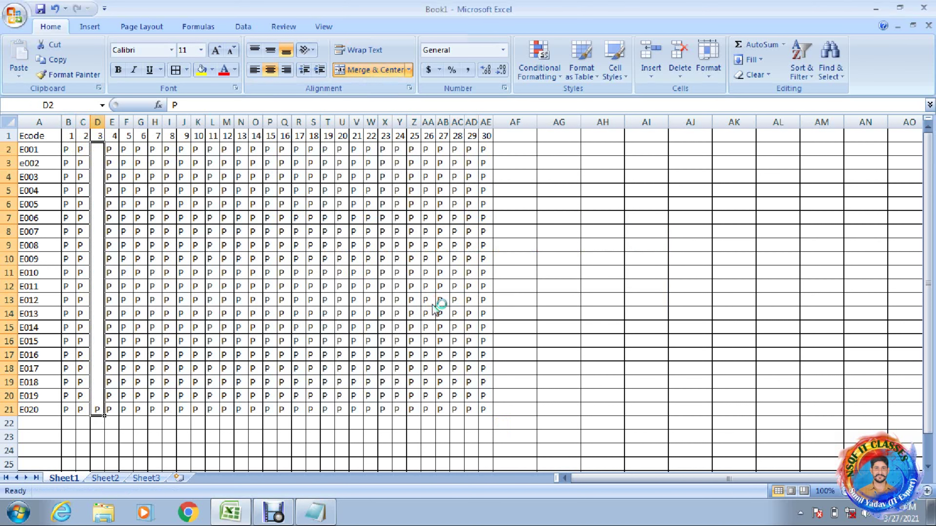
- Replace the content of the merged day 3 cell with the spaced-out text "S U N D A Y"
click(296, 105)
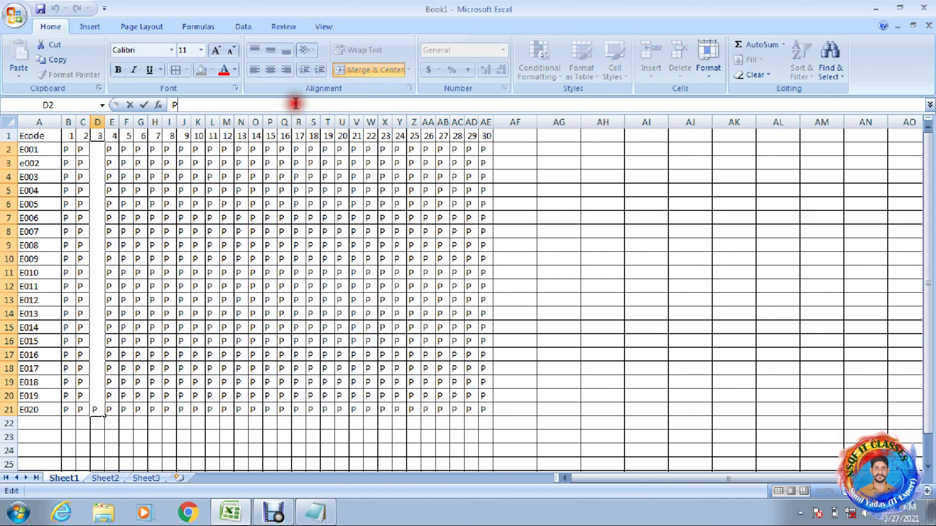
key(BackSpace)
text(S)
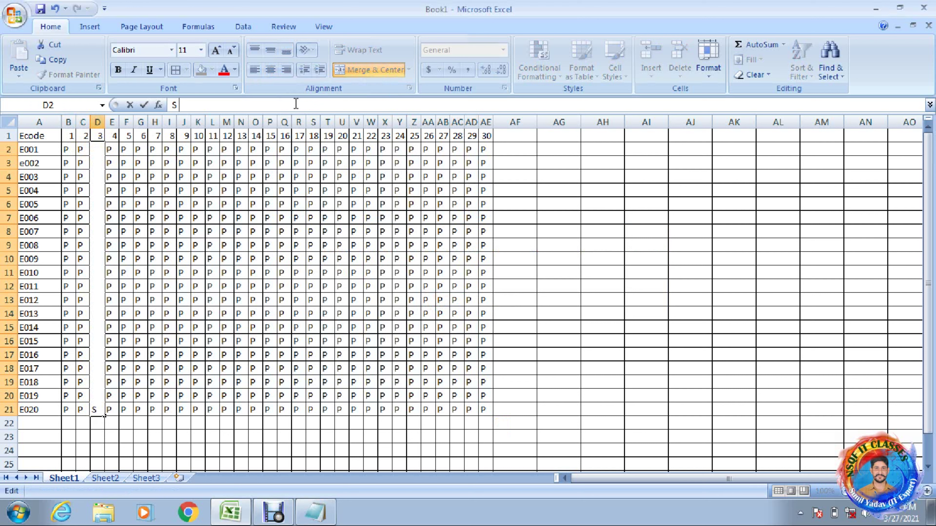
text( U N D A Y)
key(Return)
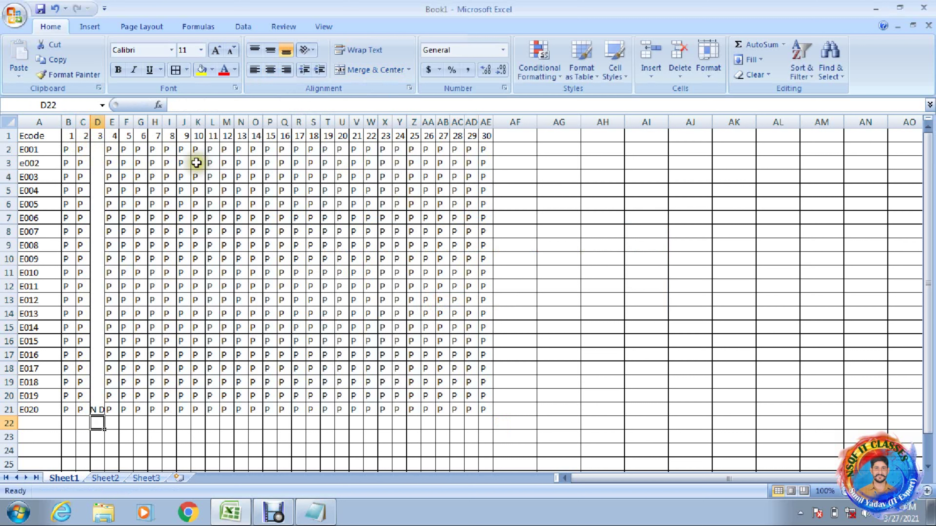
- Middle-align the merged day 3 cell vertically and set its text orientation to Vertical Text
click(98, 196)
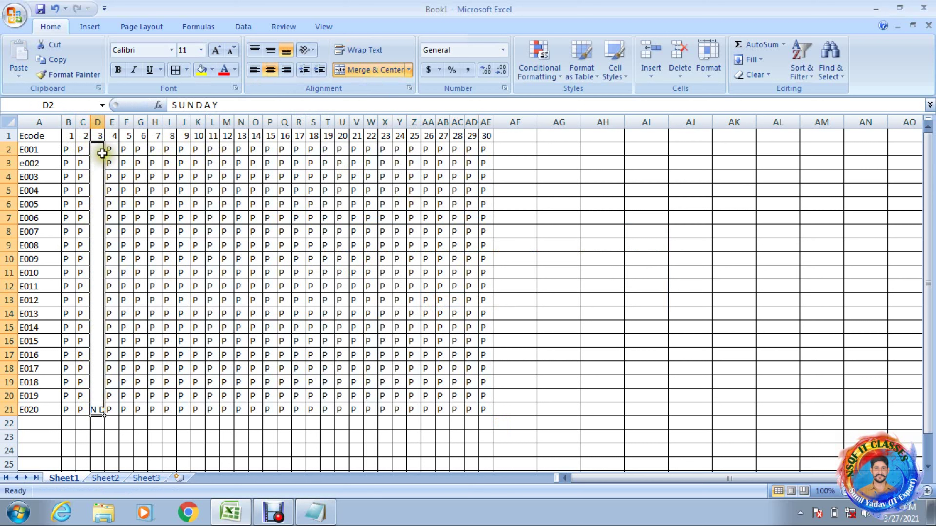
click(269, 51)
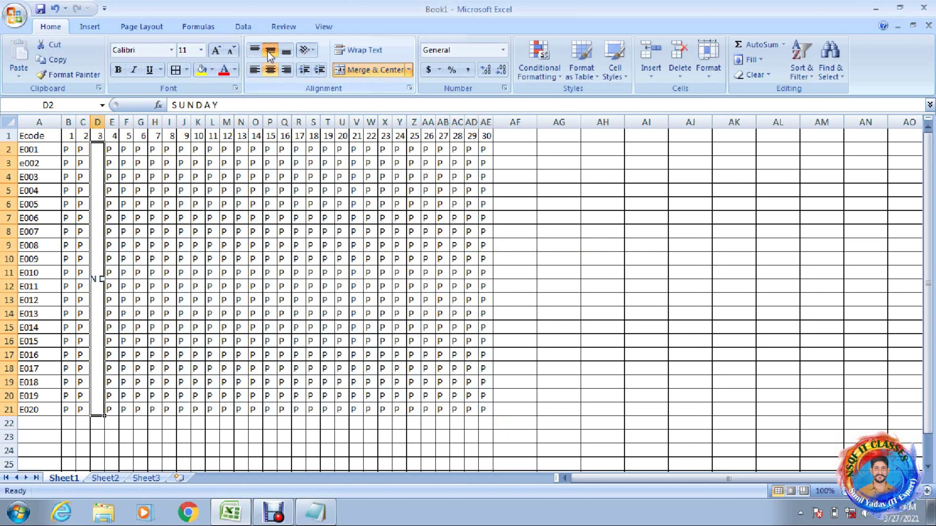
click(311, 50)
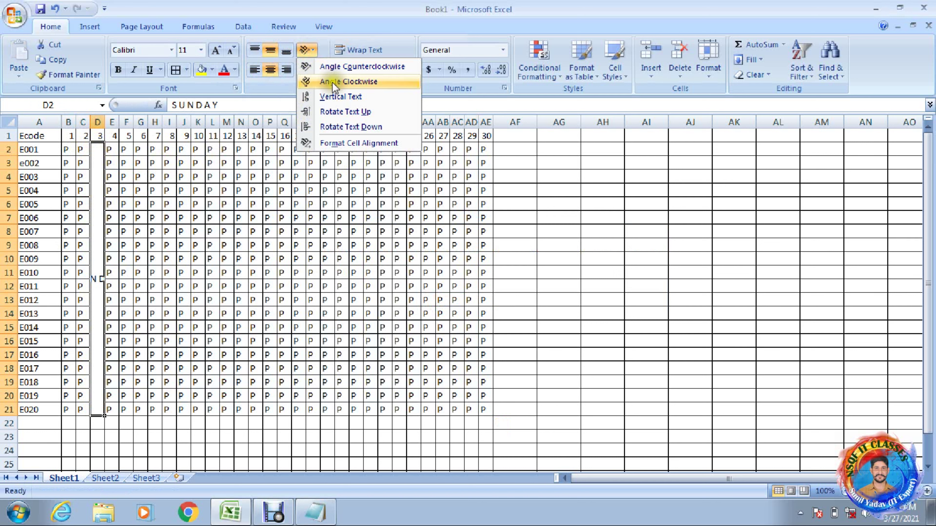
click(332, 95)
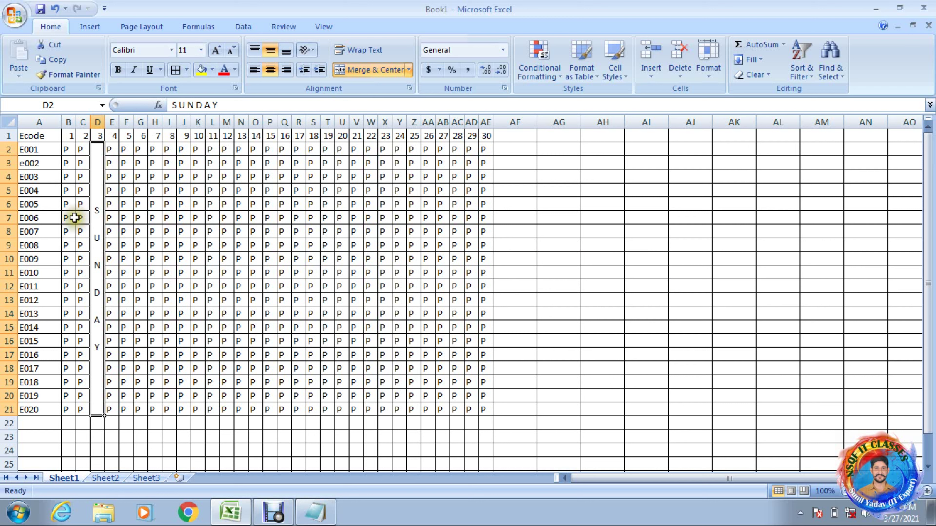
- Copy the merged S U N D A Y cell of day 3 to the day 10 column, starting at K2
click(93, 210)
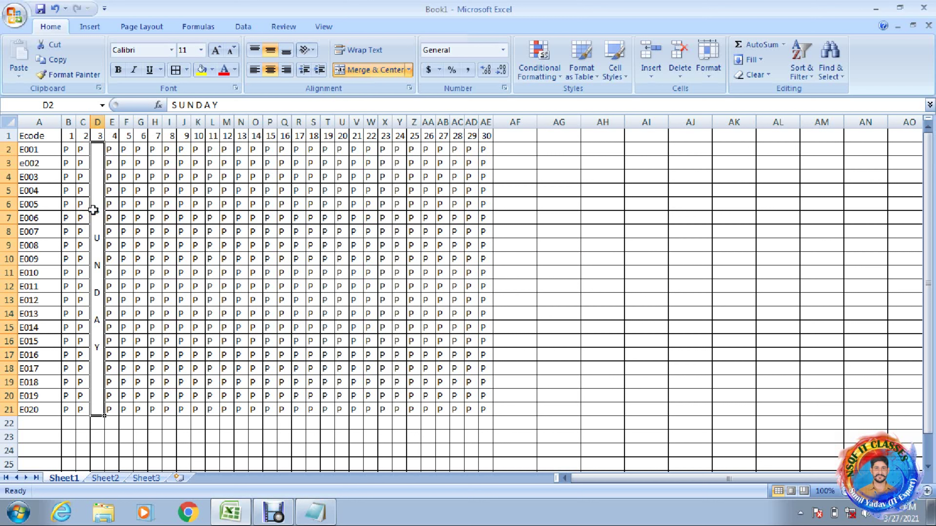
key(ctrl+c)
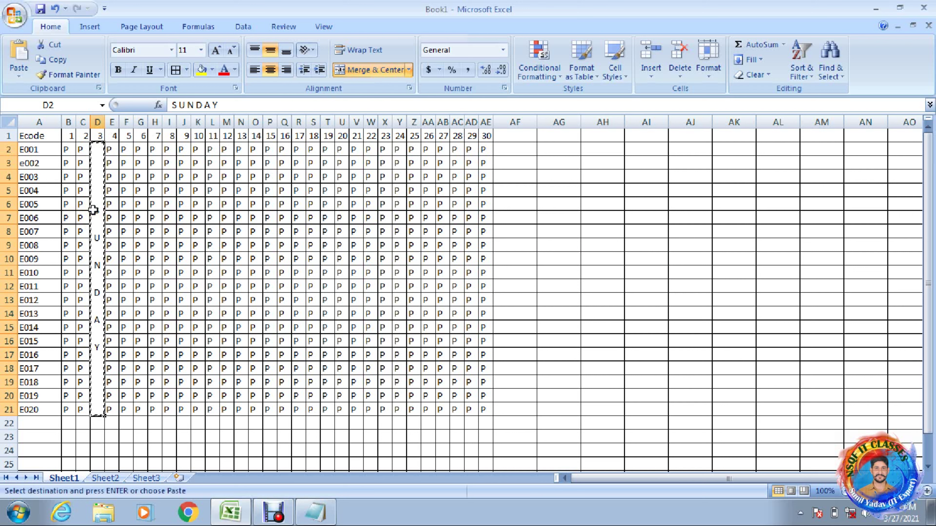
key(Right)
key(Right)
key(Right)
key(Right)
key(Right)
key(Right)
key(Right)
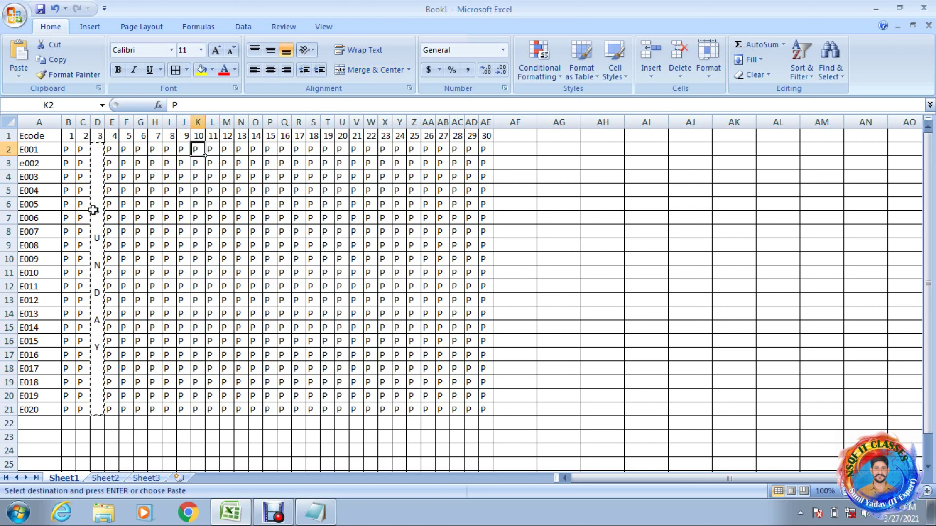
key(ctrl+v)
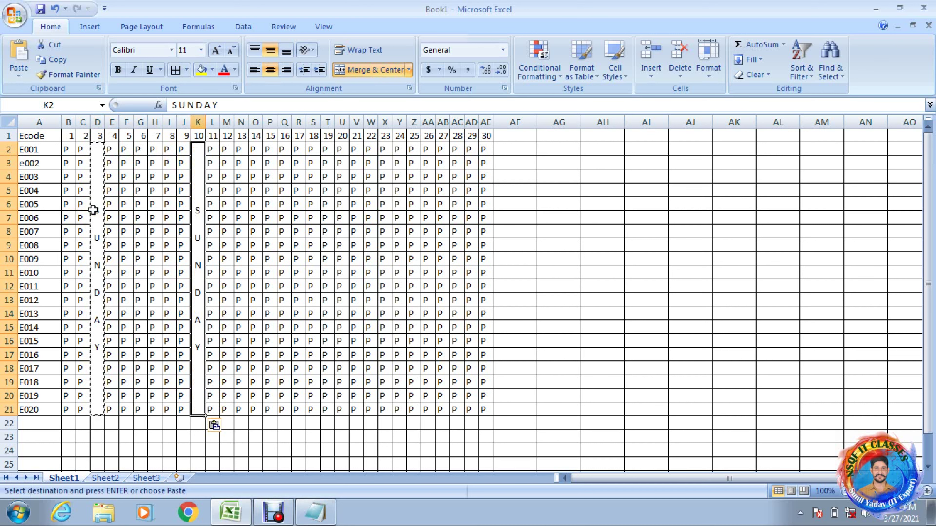
- Paste the copied merged S U N D A Y cell into the day 17 column, starting at R2
key(Right)
key(Right)
key(Right)
key(Right)
key(Right)
key(Right)
key(Right)
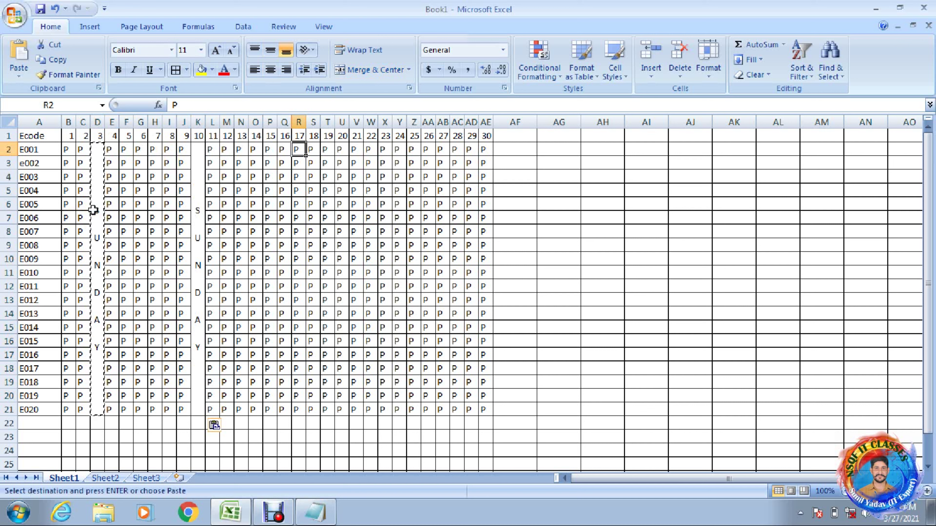
key(ctrl+v)
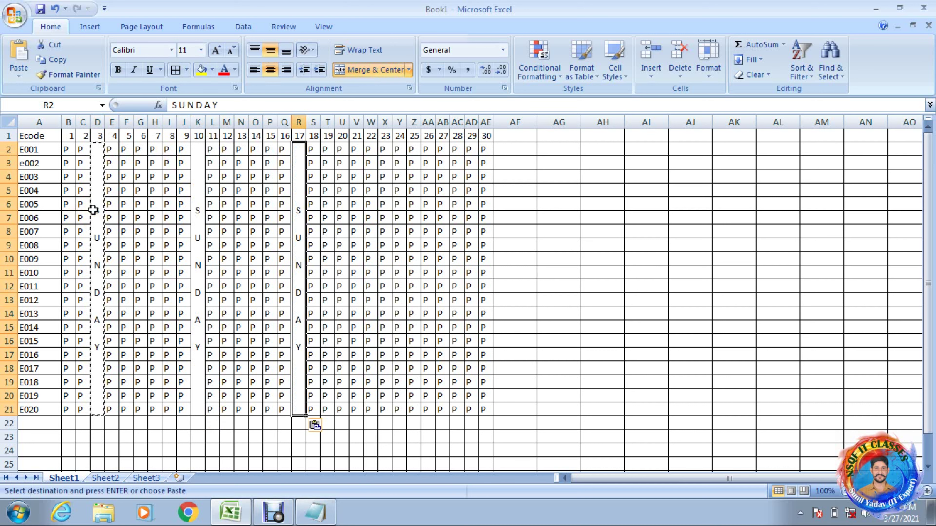
- Paste the copied merged S U N D A Y cell into the day 24 column, starting at Y2
key(Right)
key(Right)
key(Right)
key(Right)
key(Right)
key(Right)
key(Right)
key(Right)
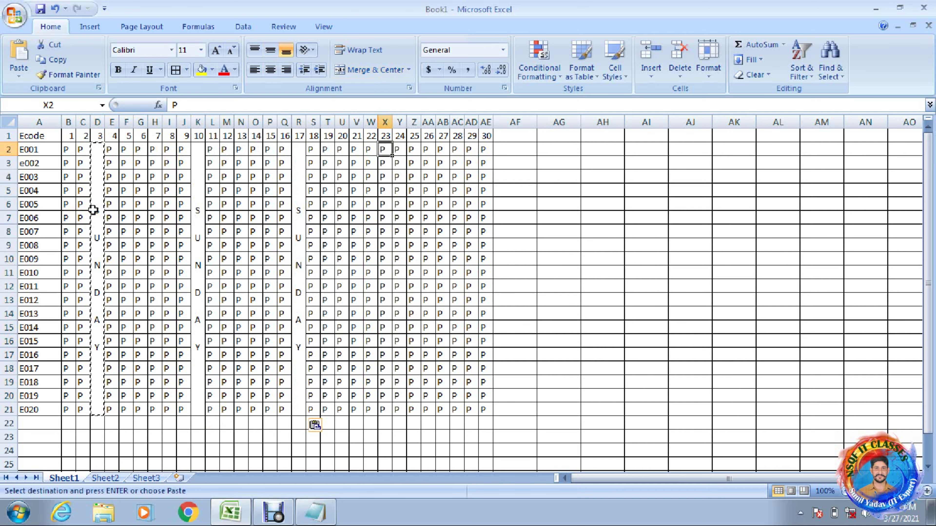
key(Left)
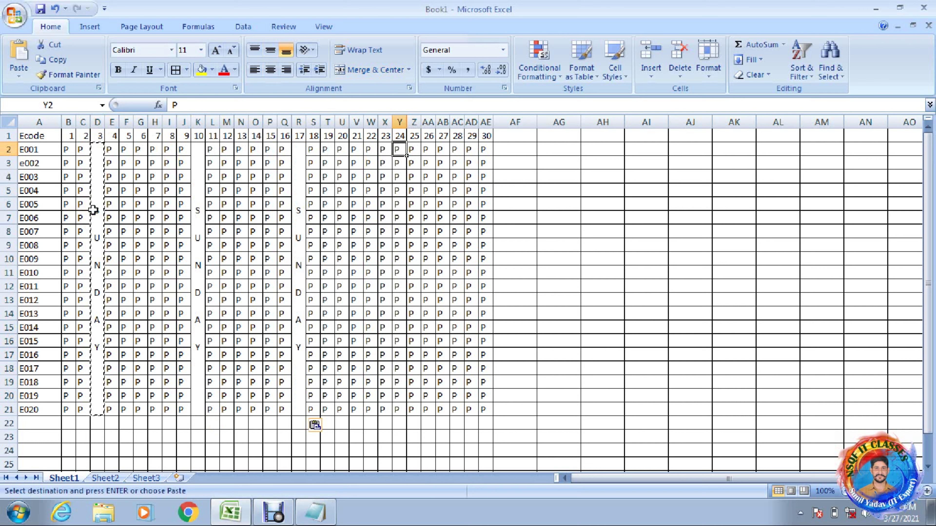
key(ctrl+v)
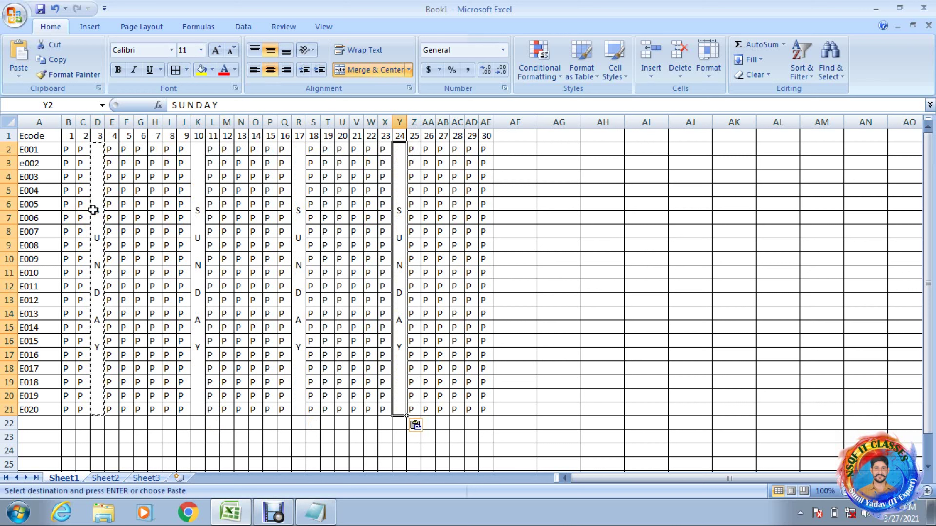
- Paste the copied S U N D A Y cell back over its own source range D2:D21 in the day 3 column
key(Right)
key(Right)
click(93, 210)
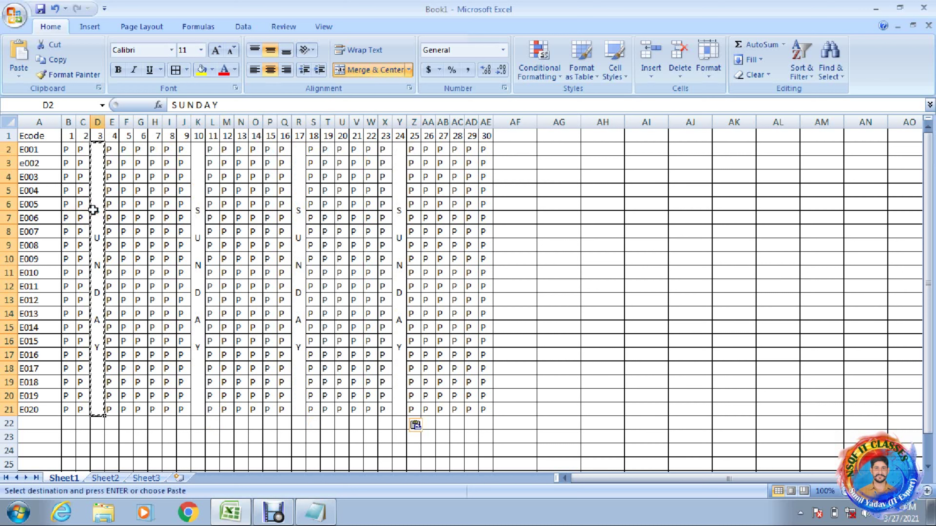
key(ctrl+v)
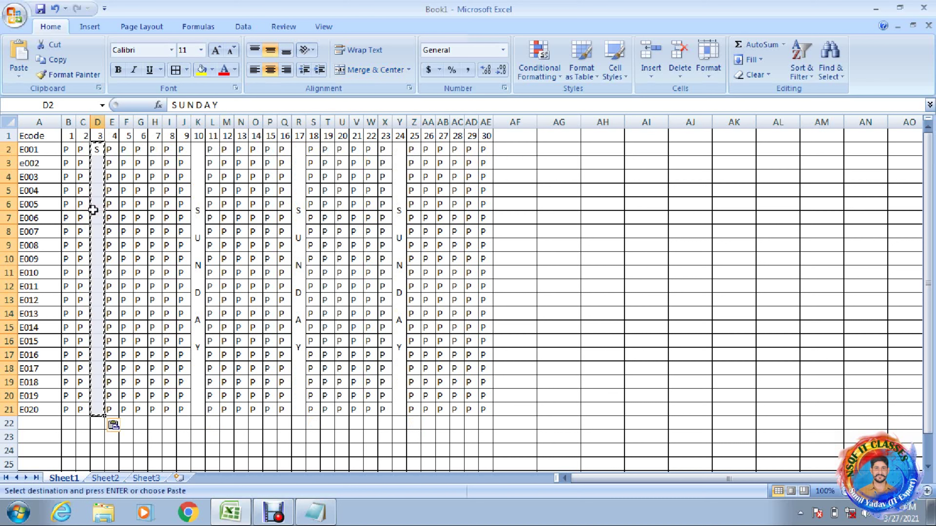
- Paste the copied S U N D A Y range into the day 26 column, starting at AA2
key(Right)
key(Right)
key(Right)
key(Right)
key(Right)
key(Right)
key(Right)
key(Right)
key(Right)
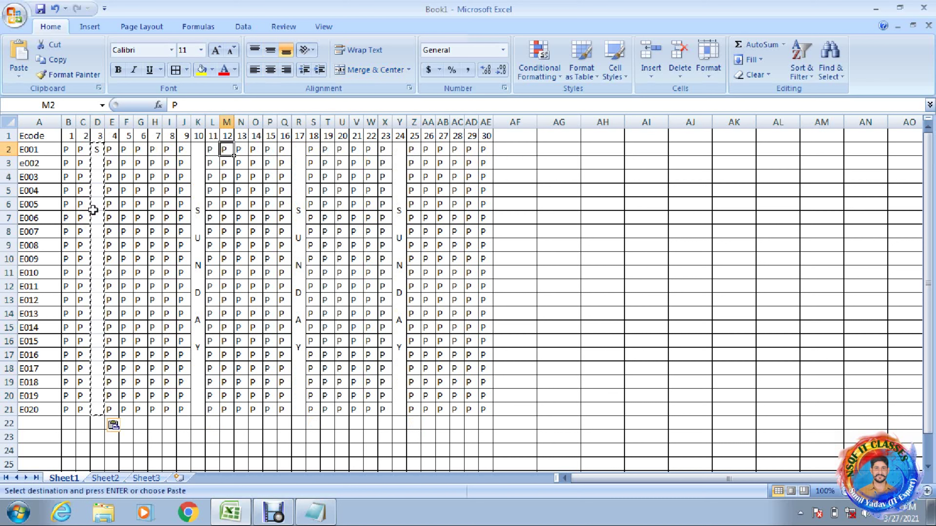
key(Right)
key(Right)
key(Right)
key(Right)
key(Right)
key(Right)
key(Right)
key(Right)
key(Right)
key(Right)
key(Right)
key(Right)
key(Right)
key(Right)
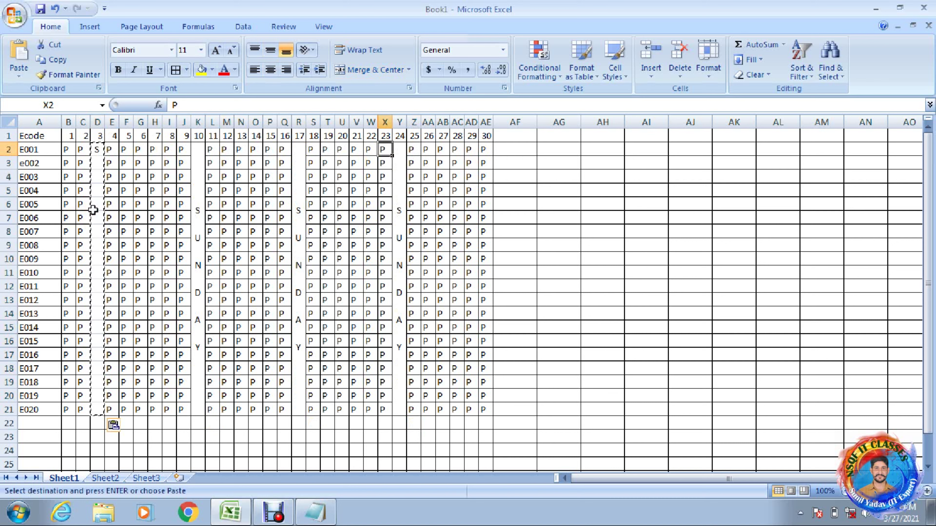
key(ctrl+v)
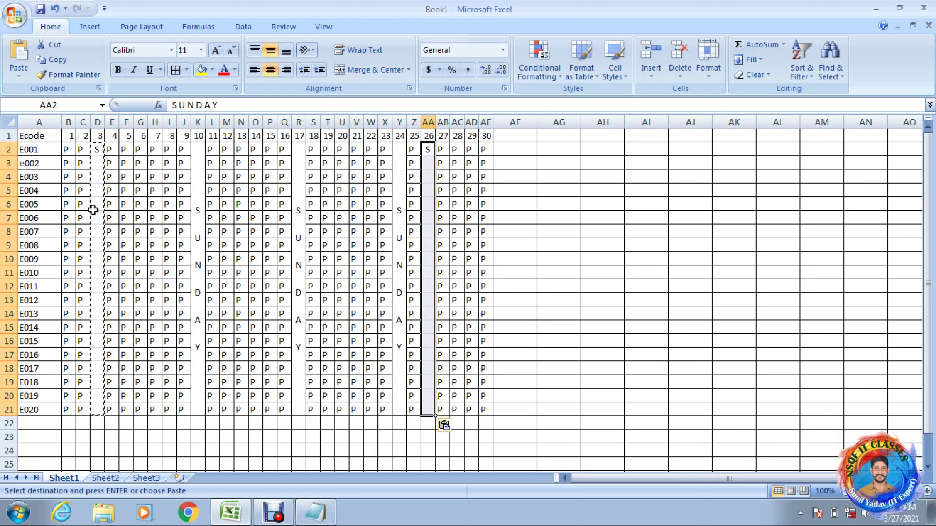
- Copy the merged S U N D A Y cell from the day 24 column and paste it into the day 26 column at AA2
key(Down)
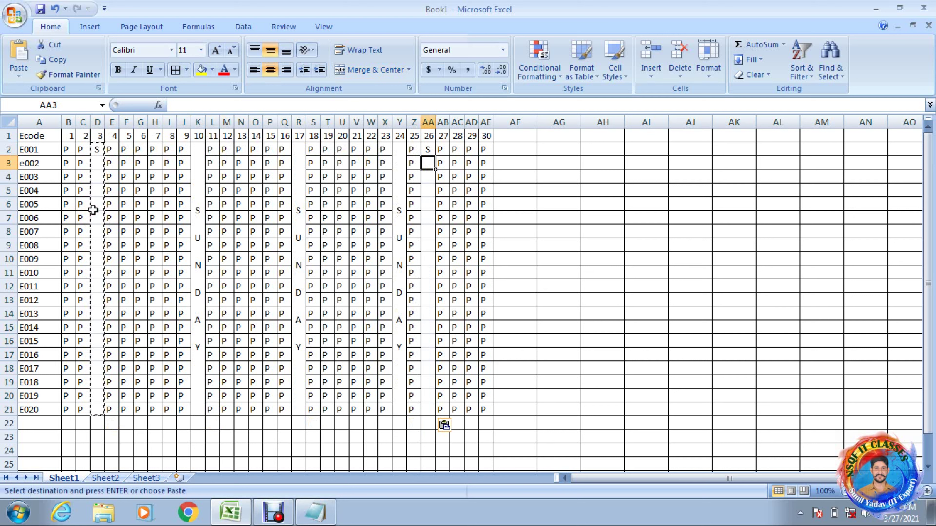
key(Up)
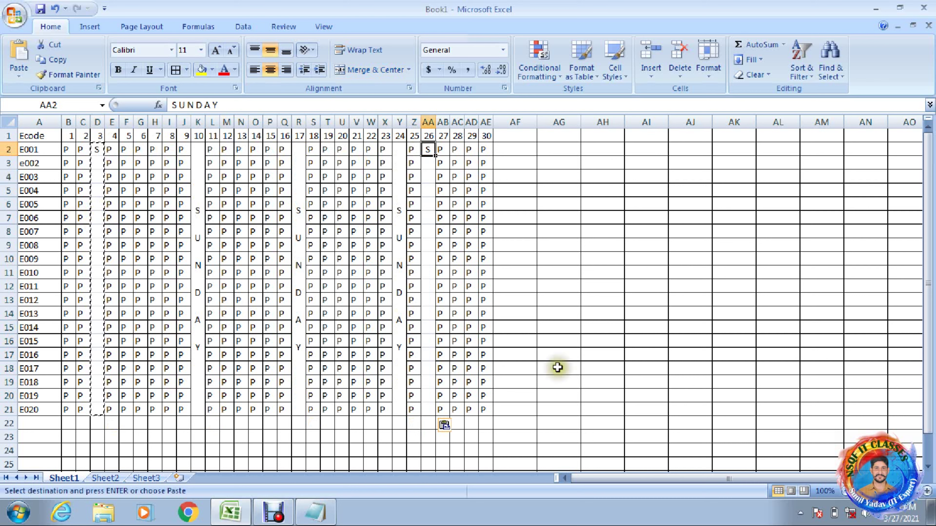
click(399, 321)
key(ctrl+c)
key(Right)
key(Right)
key(ctrl+v)
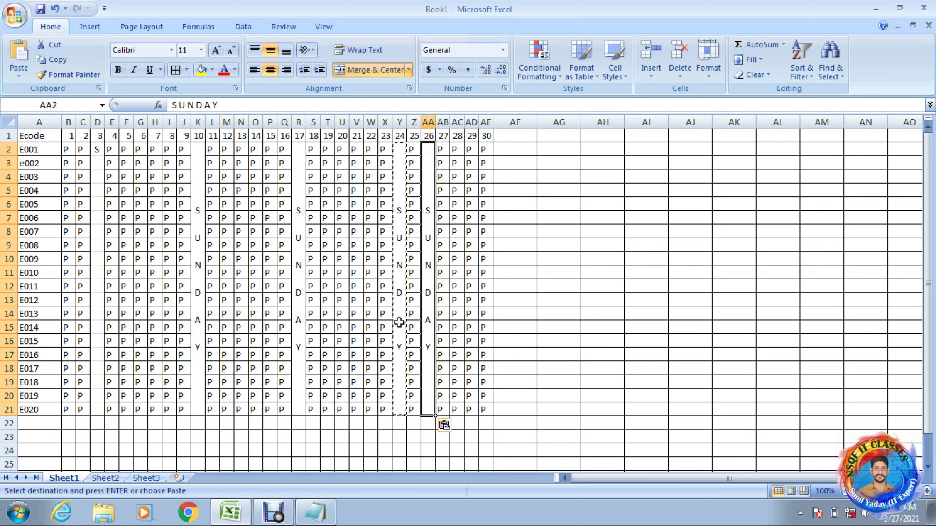
- Paste the copied merged S U N D A Y cell into the day 3 column, starting at D2
key(Left)
key(Left)
key(Left)
key(Left)
key(Left)
key(Left)
key(Left)
key(Left)
key(Left)
key(Left)
key(Left)
key(Left)
key(Left)
key(Left)
key(Left)
key(Left)
key(Left)
key(Left)
key(Left)
key(Left)
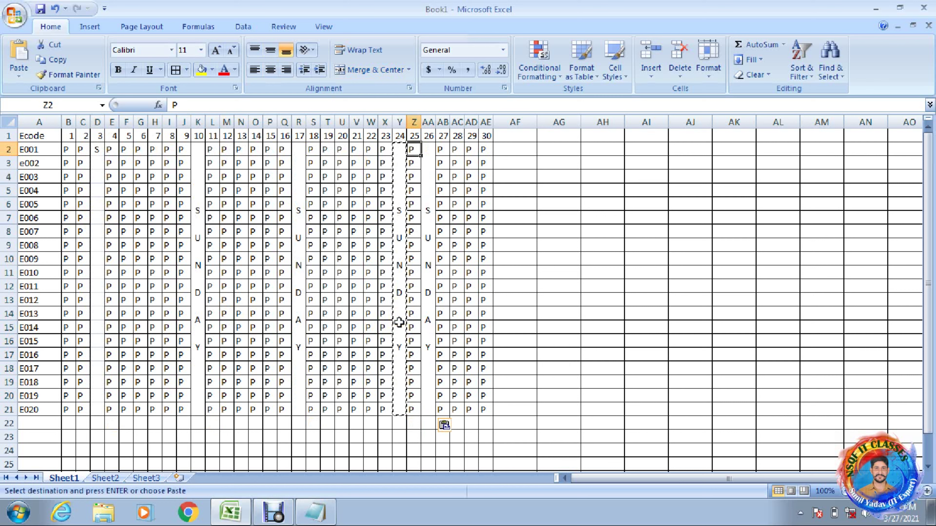
key(Left)
key(Left)
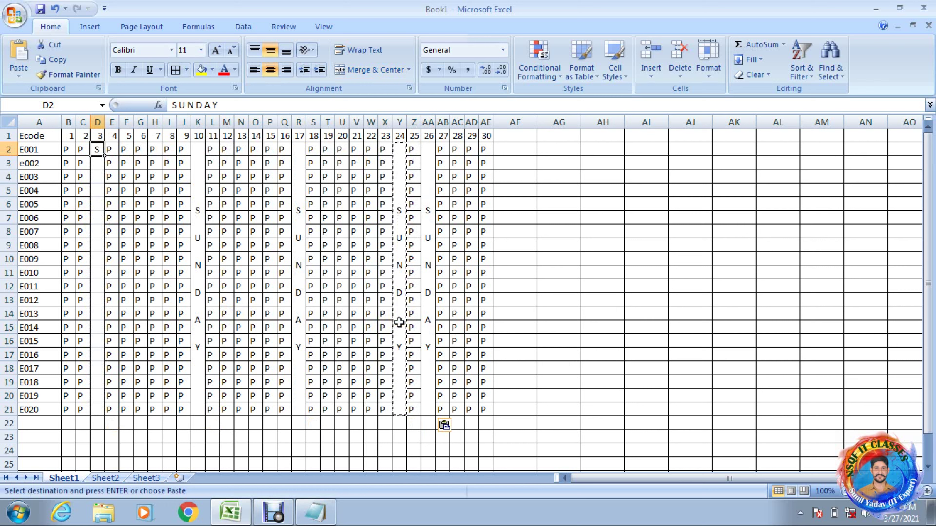
key(ctrl+v)
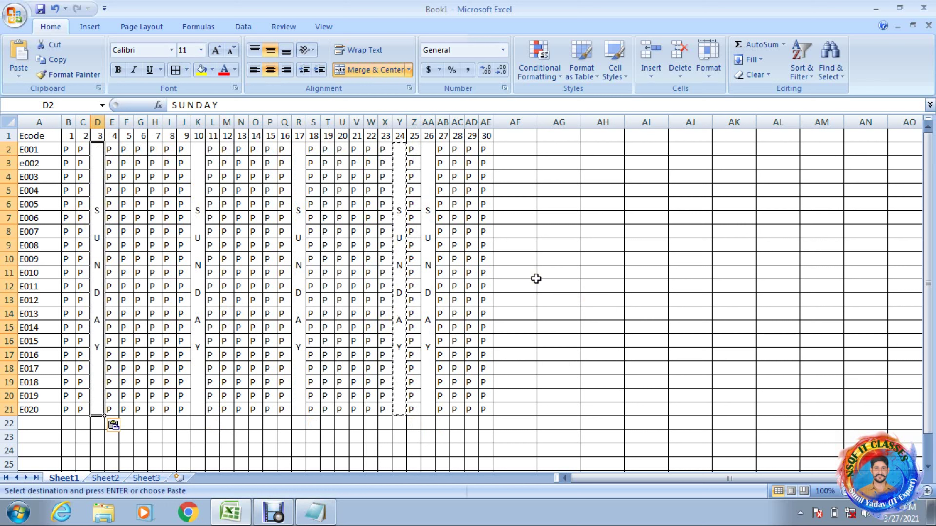
- Replace the text of the merged day 26 cell with H O L I D A Y
click(430, 240)
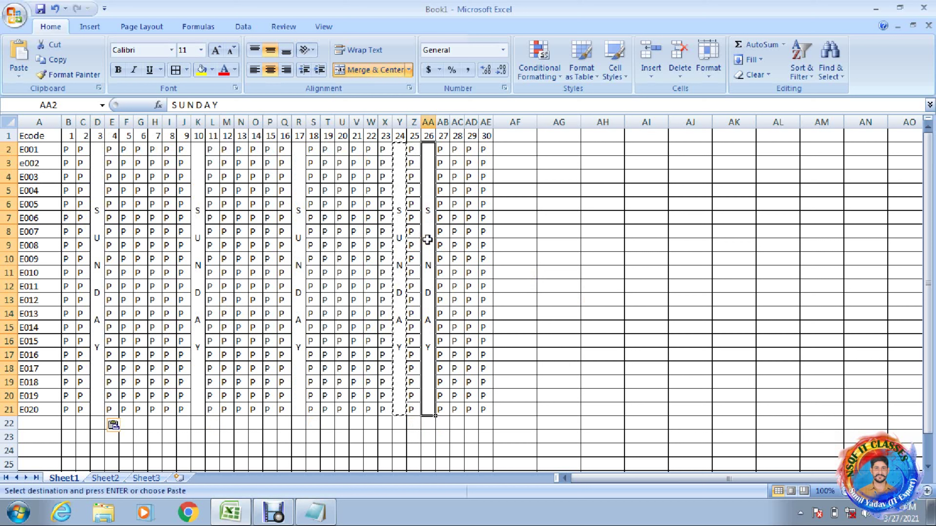
text(H O L I D A Y)
key(Return)
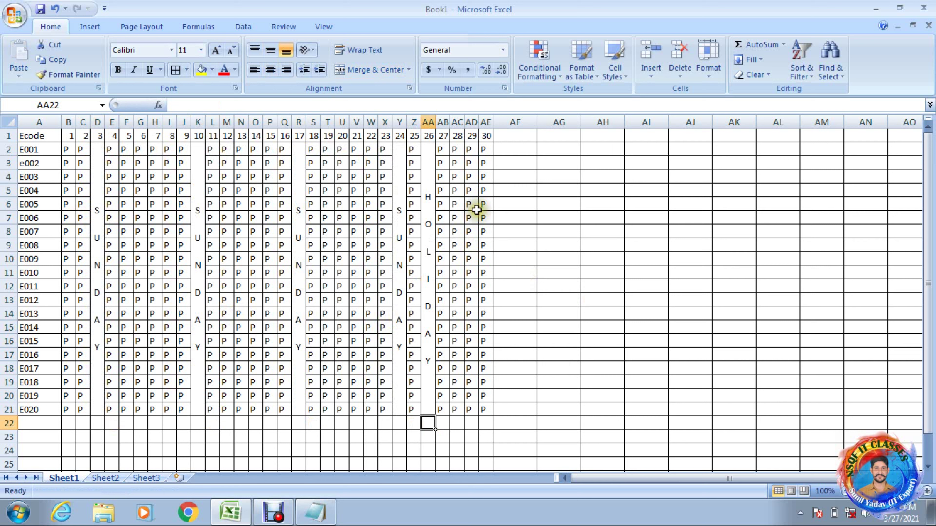
- Mark employees E001 and E006 absent on day 1 by entering A in B2 and B7
click(61, 148)
text(P)
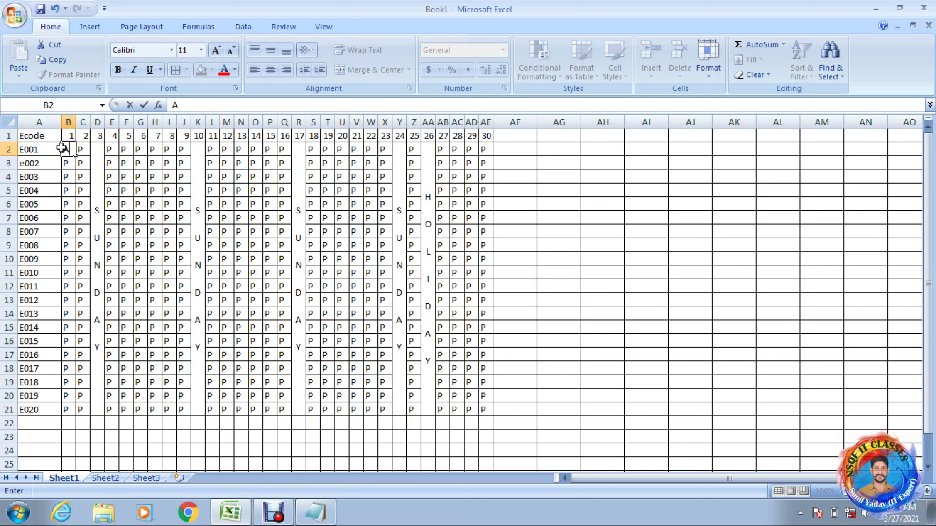
key(Return)
key(Down)
key(Down)
key(Down)
key(Down)
text(A)
key(Return)
- Mark employee E011 absent on day 2 by entering A in C12
key(Down)
key(Down)
key(Down)
key(Down)
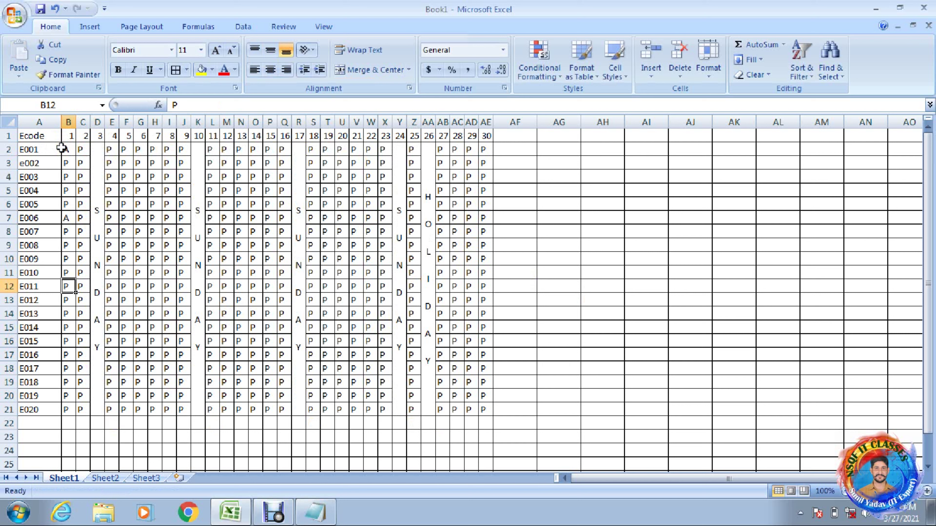
key(Right)
text(A)
key(Return)
- Mark employees E015 and E019 absent on day 1 by entering A in B16 and B20
key(Down)
key(Down)
key(Down)
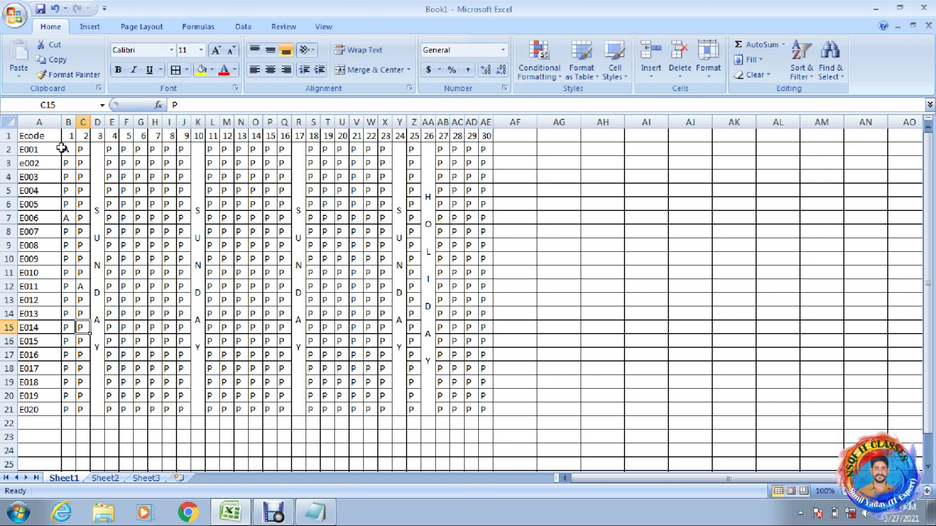
key(Left)
text(A)
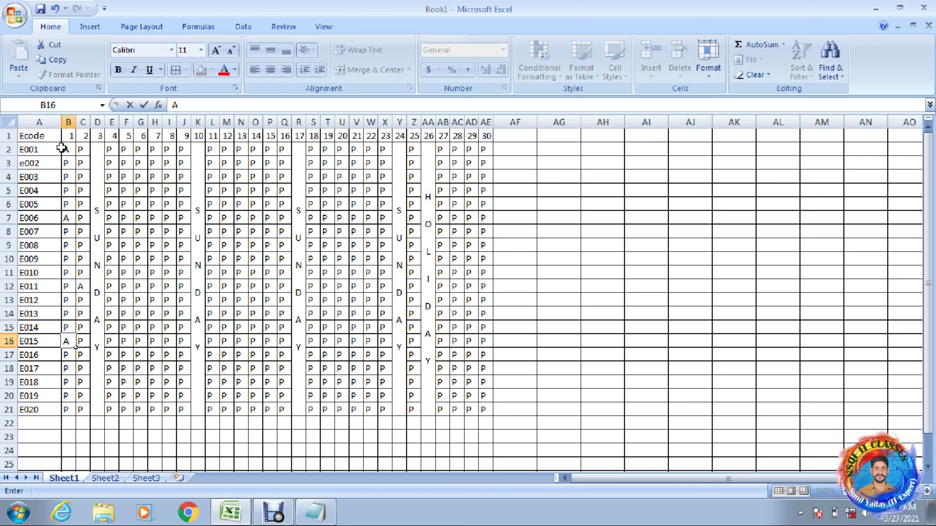
key(Return)
key(Down)
key(Down)
key(Down)
text(A)
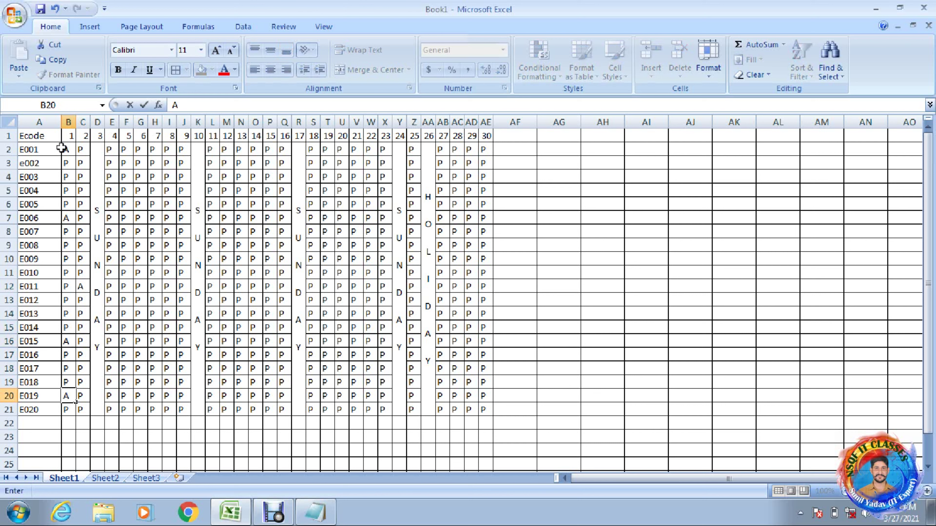
key(Return)
- Mark employee E020 absent on days 4 and 5 by entering A in E21 and F21
key(Right)
key(Right)
key(Right)
text(A)
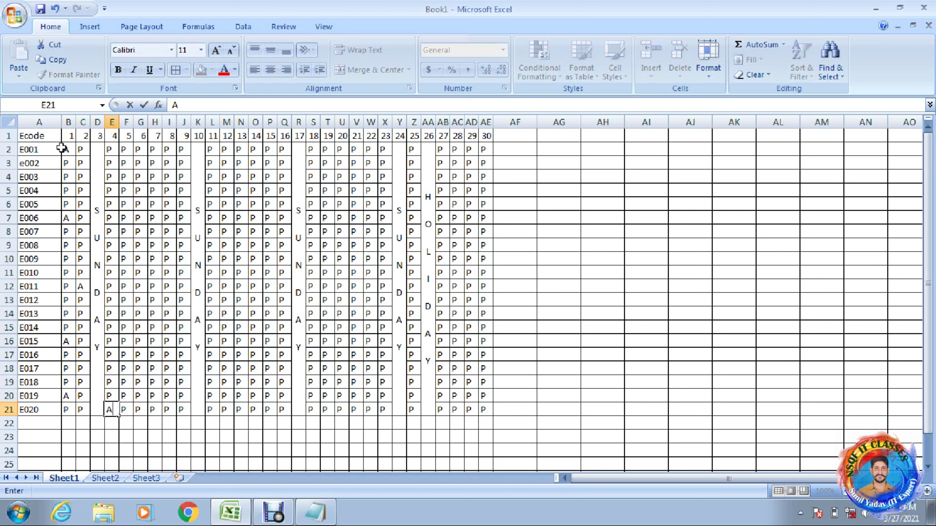
key(Right)
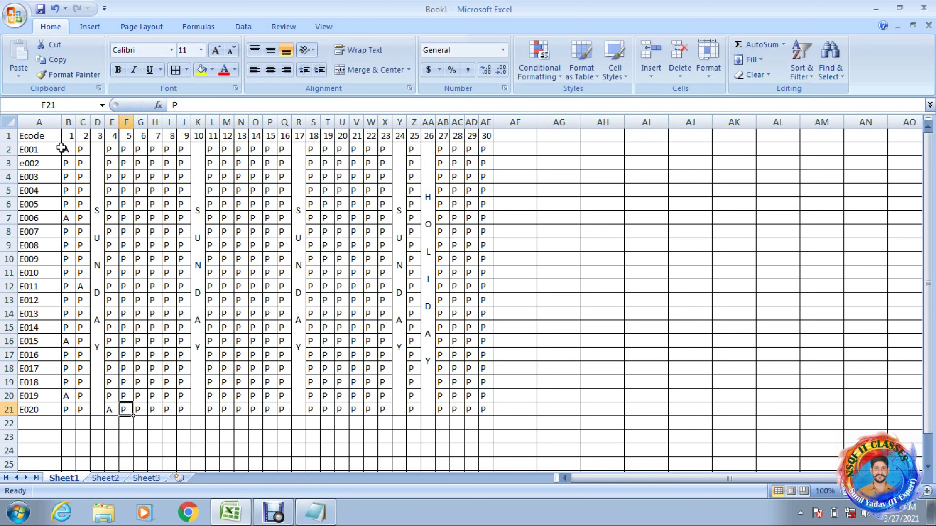
text(A)
- Mark employees E015 and E006 absent on day 5 by entering A in F16 and F7
key(Up)
key(Up)
key(Up)
key(Up)
key(Up)
text(A)
key(Up)
key(Up)
key(Up)
key(Up)
key(Up)
key(Up)
key(Up)
key(Up)
key(Up)
text(A)
- Mark employee E001 absent on day 7 by entering A in H2
key(Up)
key(Up)
key(Up)
key(Up)
key(Up)
key(Right)
key(Right)
text(A)
key(Right)
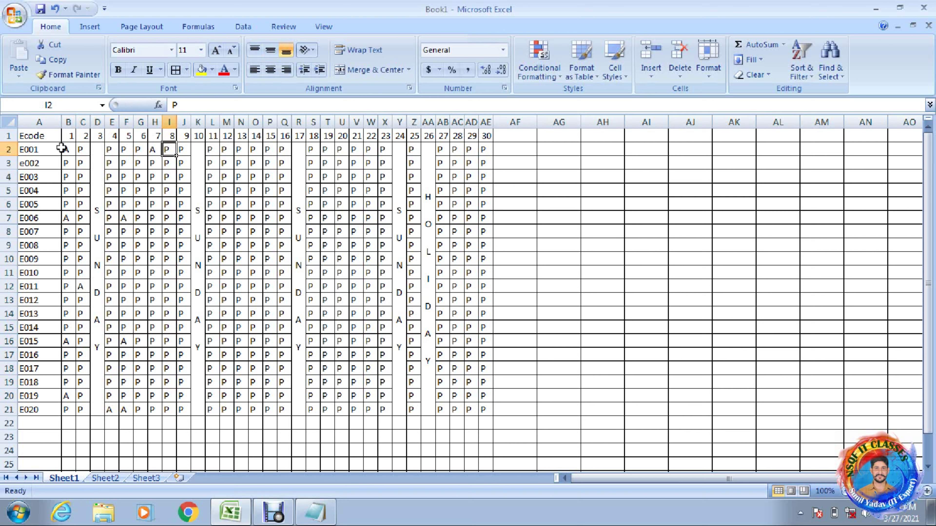
- Mark employee E001 absent on days 12 and 15 by entering A in M2 and P2
key(Right)
key(Right)
key(Right)
key(Right)
text(a)
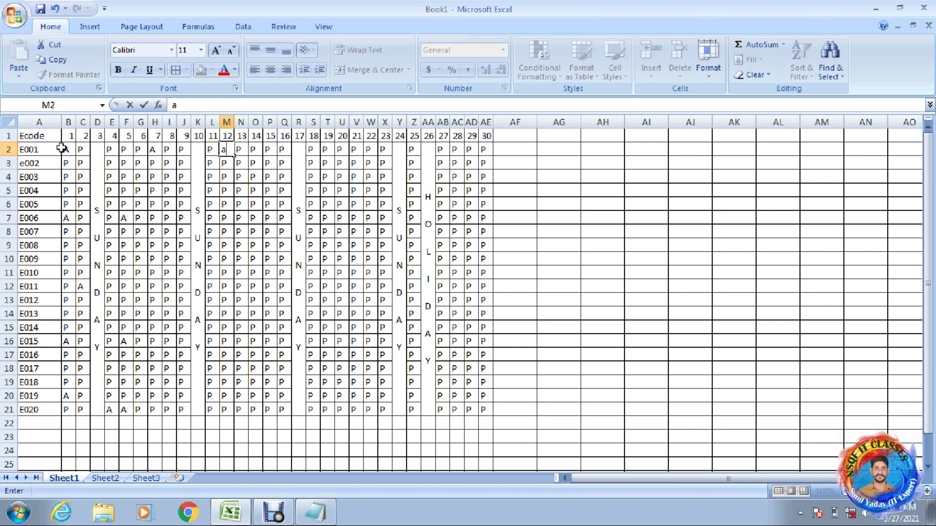
key(BackSpace)
text(A)
key(Right)
key(Right)
key(Right)
text(A)
- Mark employee E005 absent on days 15 and 12 by entering A in P6 and M6
key(Down)
key(Down)
key(Down)
key(Down)
text(A)
key(Left)
key(Left)
key(Left)
text(A)
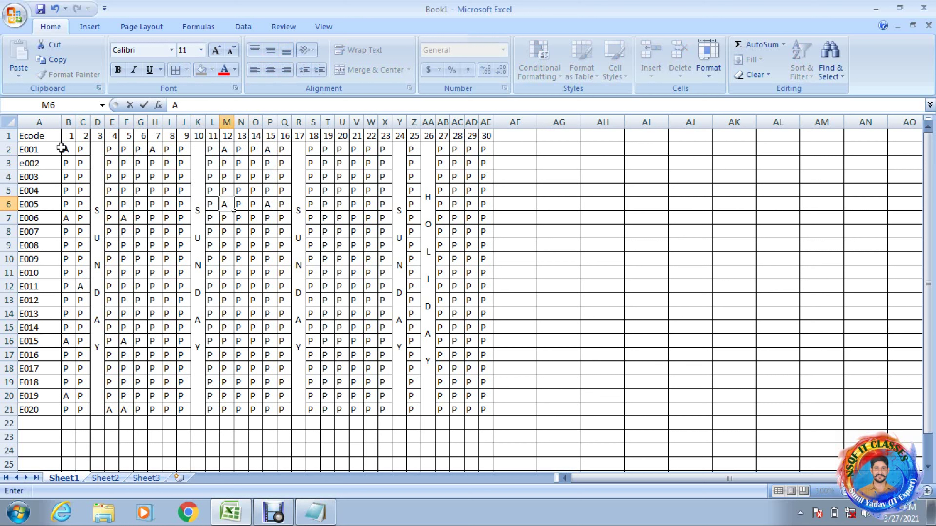
- Mark employee E001 absent on days 28 and 29 by entering A in AC2 and AD2
key(Up)
key(Up)
key(Up)
key(Up)
key(Up)
key(Right)
key(Right)
key(Right)
key(Right)
key(Right)
key(Right)
key(Right)
key(Right)
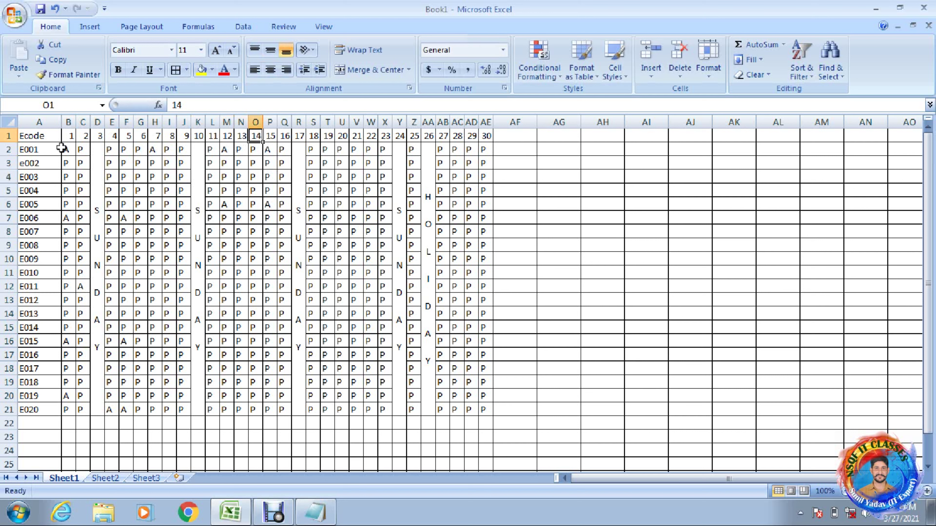
key(Right)
key(Right)
key(Right)
key(Right)
key(Right)
key(Right)
key(Right)
key(Right)
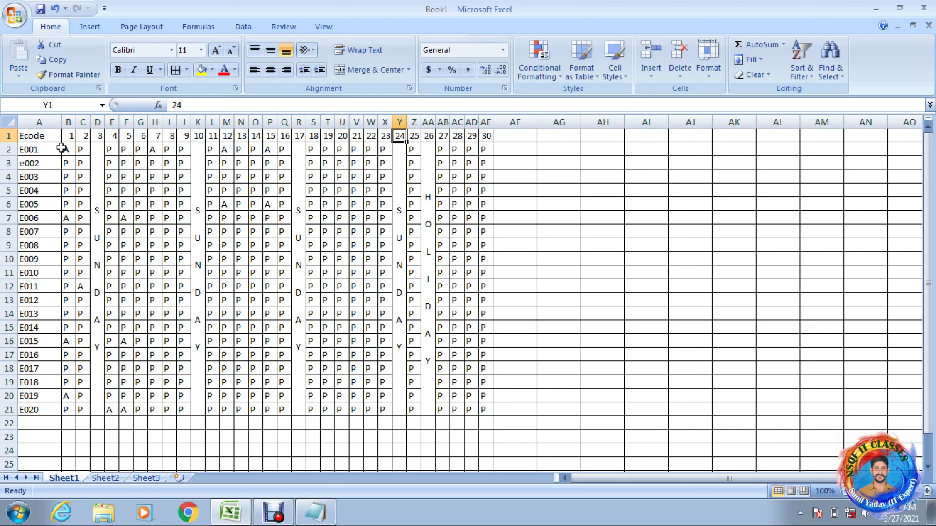
key(Down)
text(A)
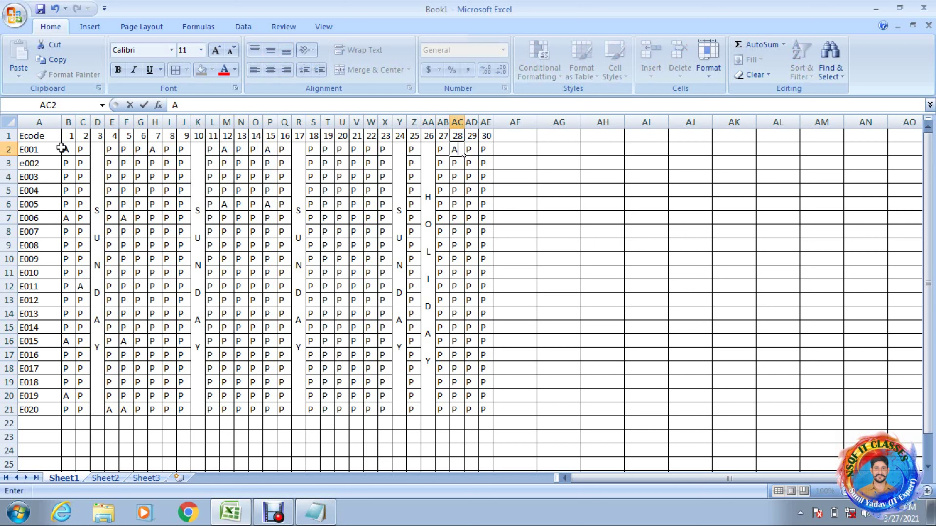
key(Right)
text(A)
- Mark employee E005 absent on day 29 by entering A in AD6
key(Down)
key(Down)
key(Down)
key(Down)
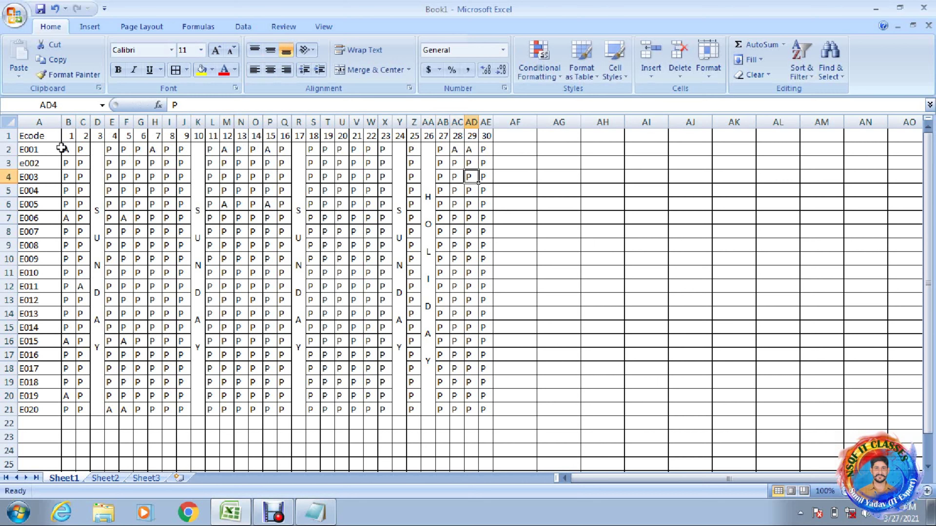
text(A)
- Add the column header ATT in AF1, after the day 30 column
key(Up)
key(Up)
key(Up)
key(Up)
key(Up)
key(Right)
key(Right)
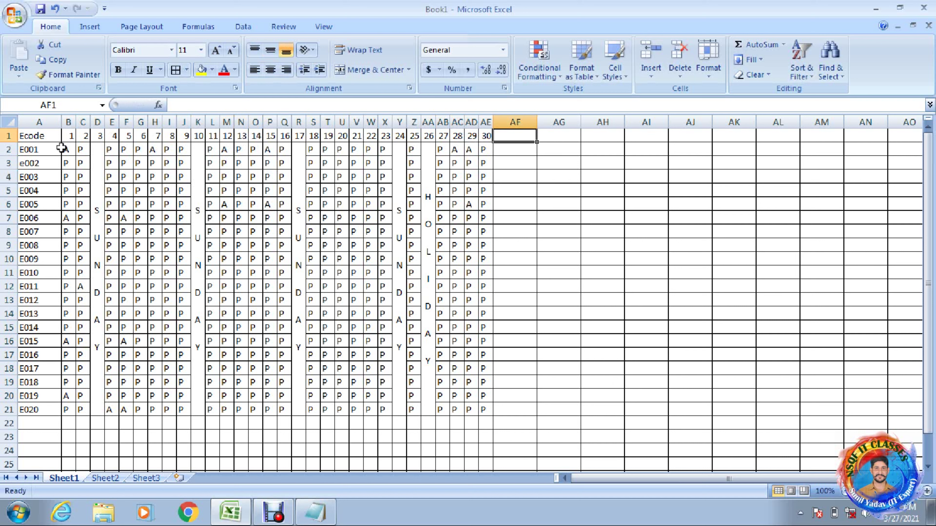
text(ATT)
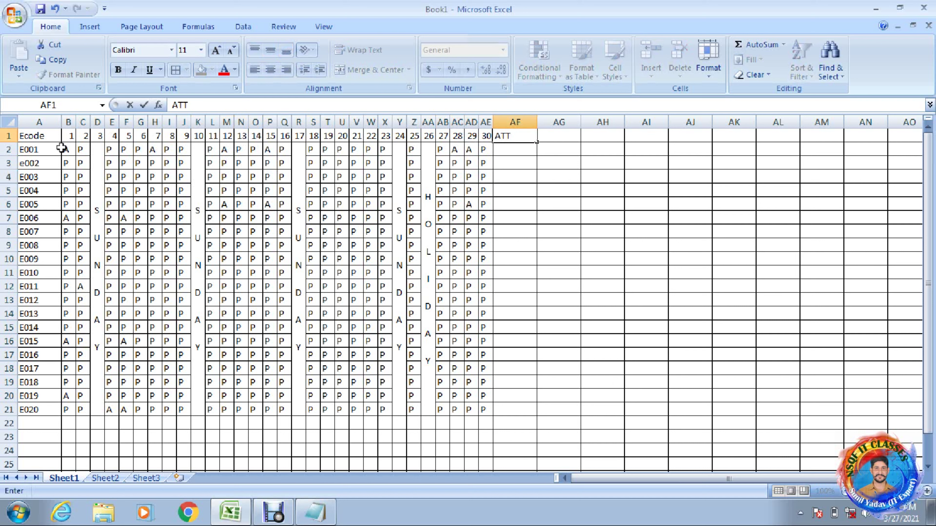
key(Return)
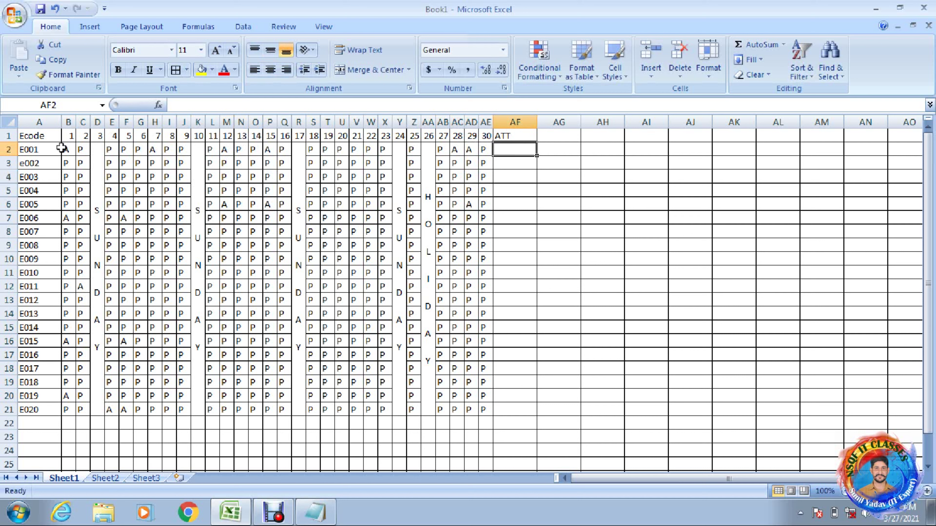
- Count employee E001's present days in AF2 with the formula =COUNTIF(B2:AE2,"P")
text(=C)
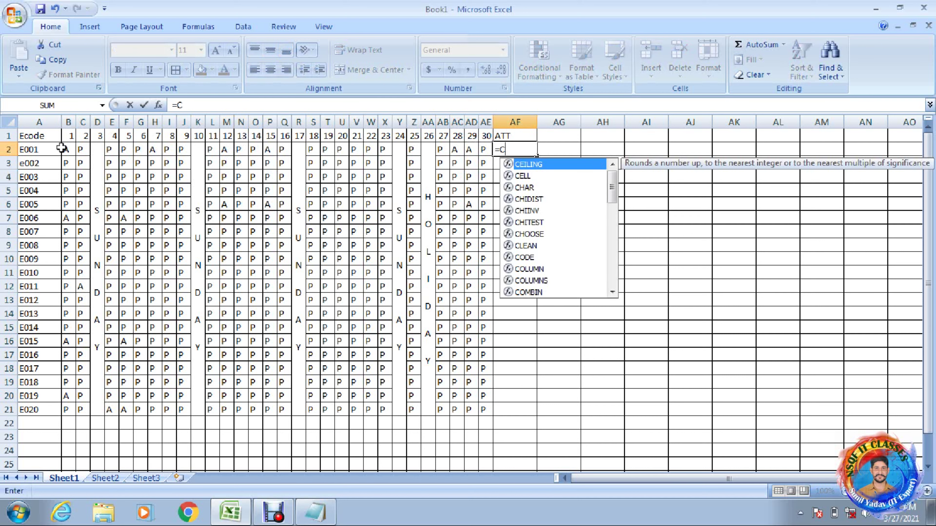
text(OU)
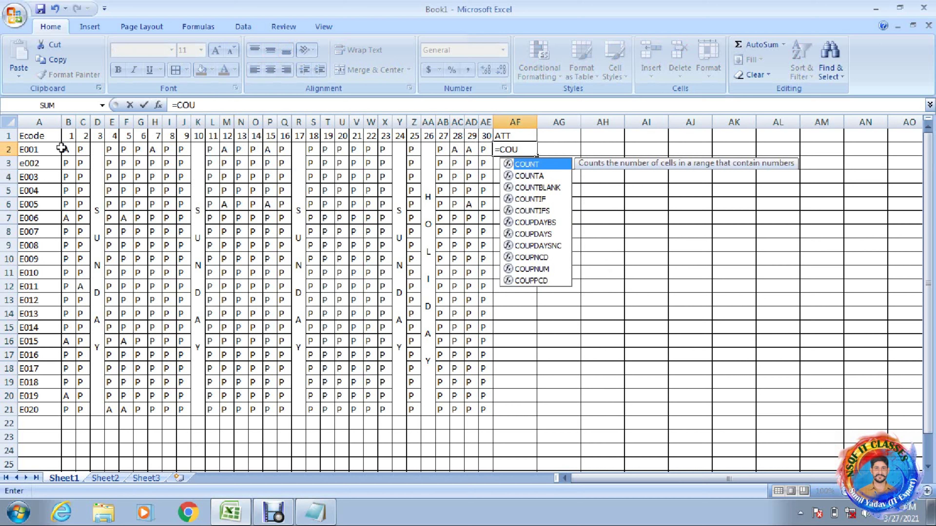
key(Down)
key(Down)
key(Down)
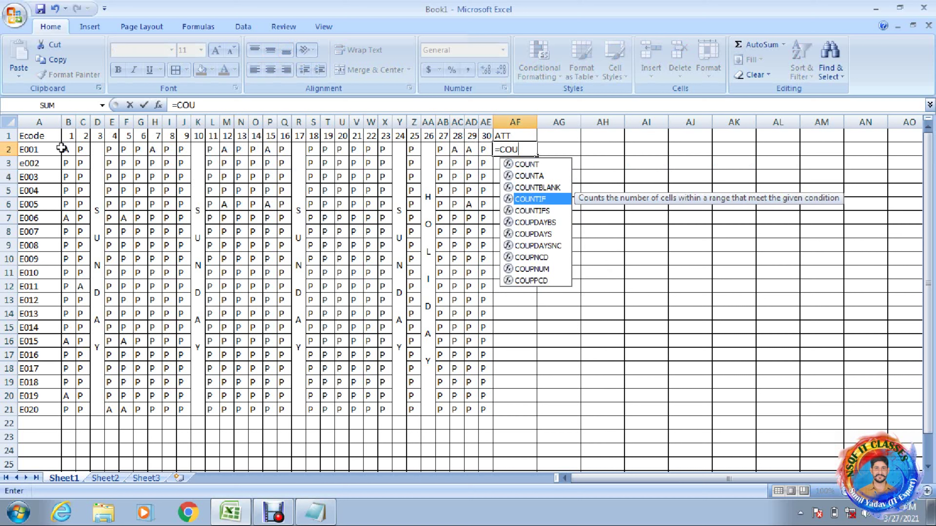
key(Tab)
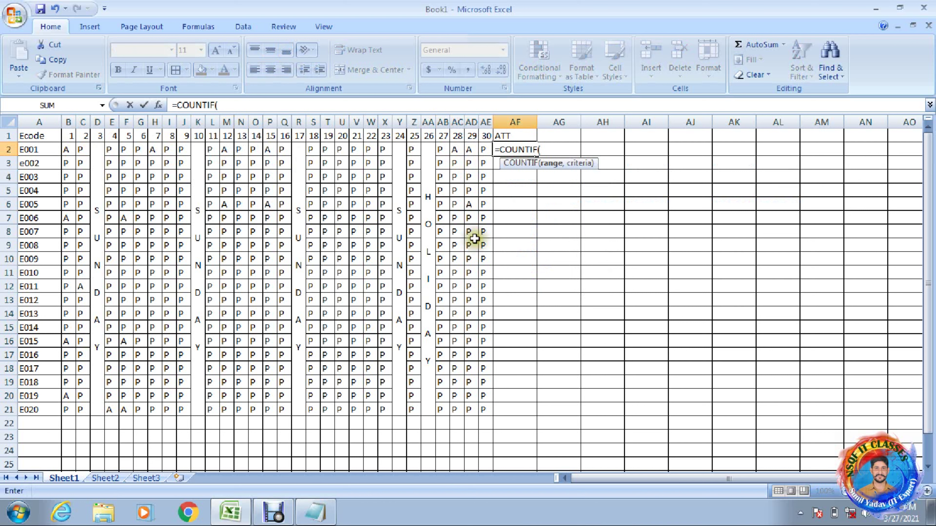
text(B)
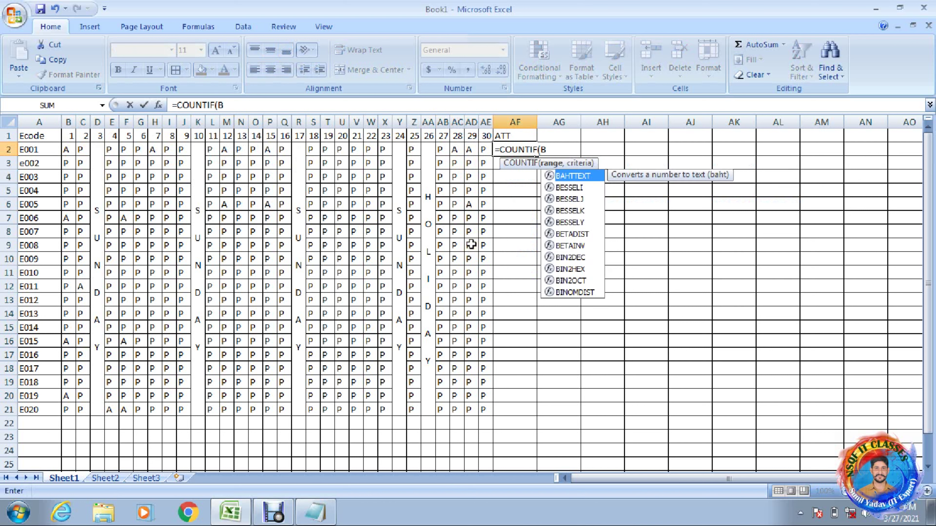
text(2:)
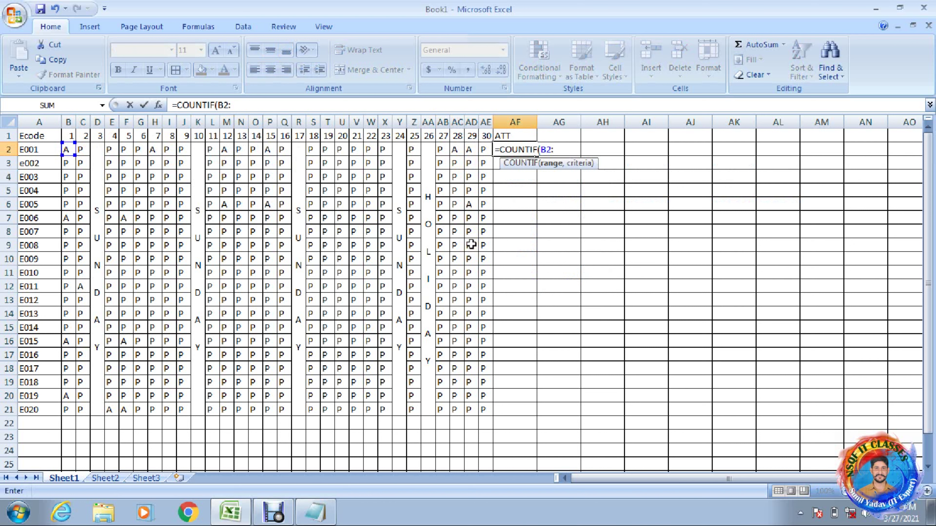
text(AE2,)
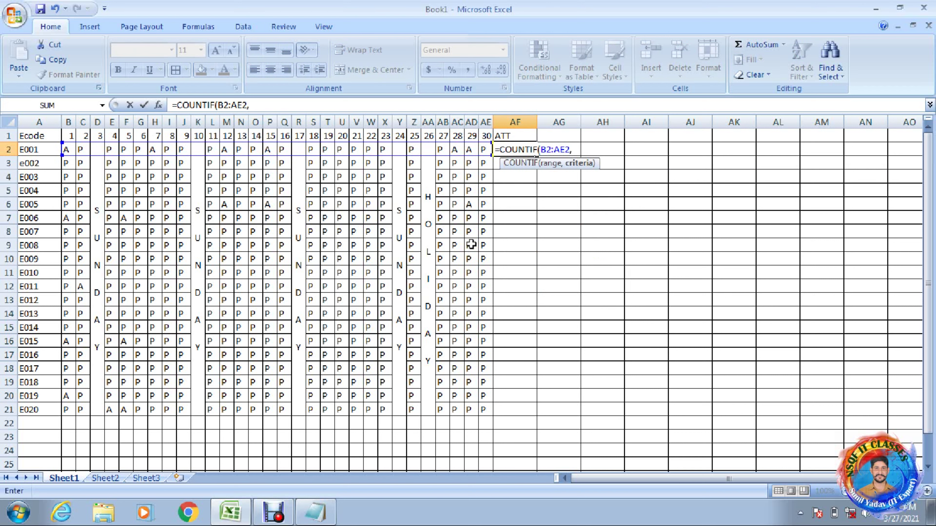
text("P"))
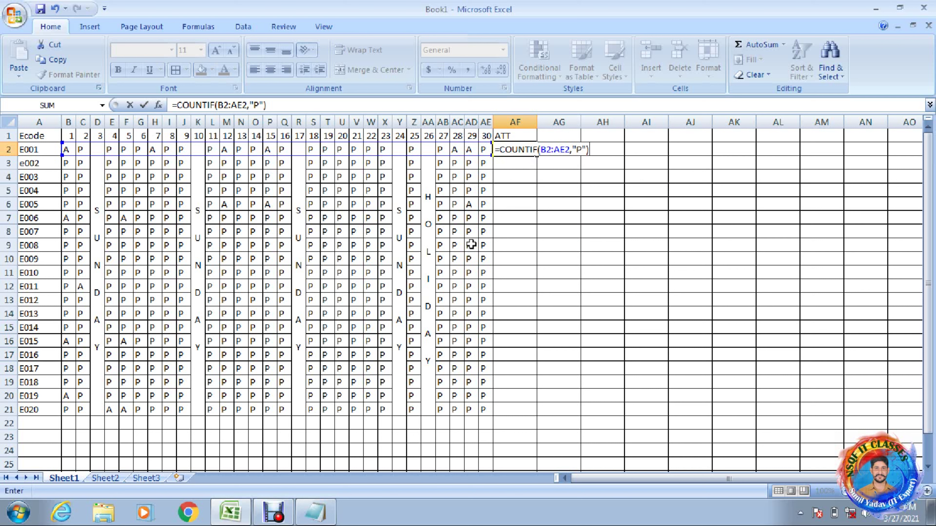
key(Return)
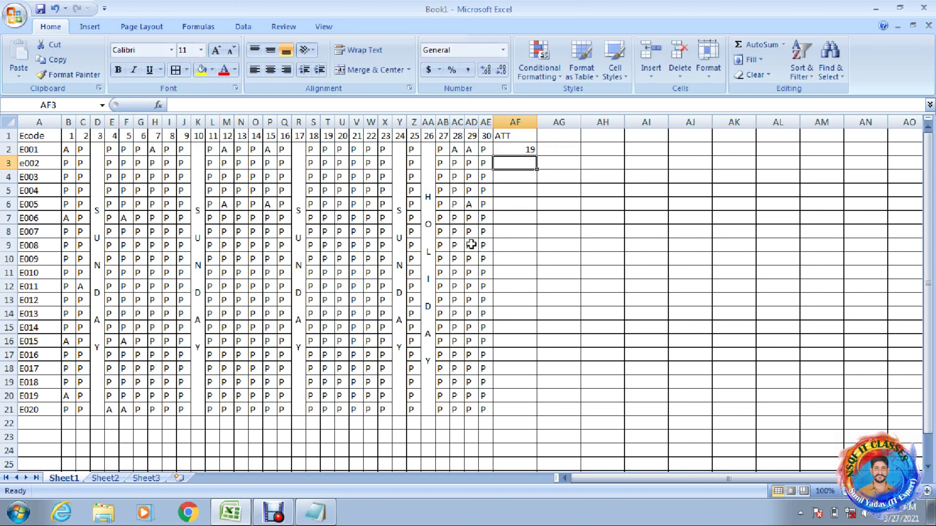
- Fill the COUNTIF formula from AF2 down to AF21 for all employees
key(Up)
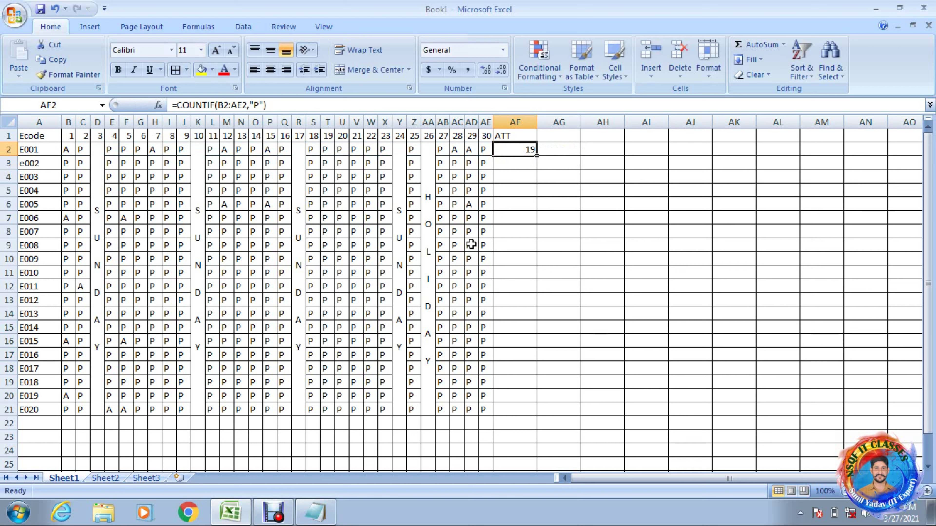
key(shift+Down)
key(shift+Down)
key(shift+Down)
key(shift+Down)
key(shift+Down)
key(shift+Down)
key(shift+Down)
key(shift+Down)
key(shift+Down)
key(shift+Down)
key(shift+Down)
key(shift+Down)
key(shift+Down)
key(shift+Down)
key(shift+Down)
key(shift+Down)
key(shift+Down)
key(shift+Down)
key(shift+Down)
key(shift+Down)
key(shift+Up)
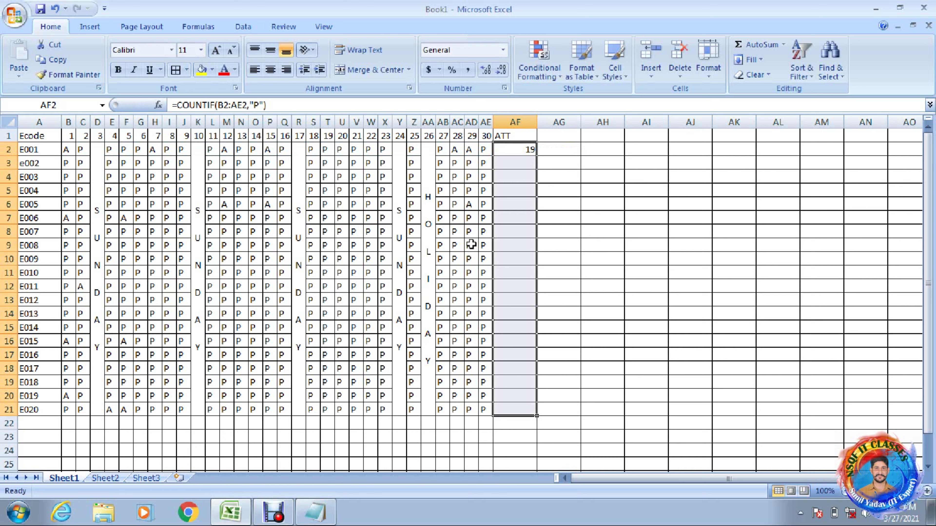
key(ctrl+d)
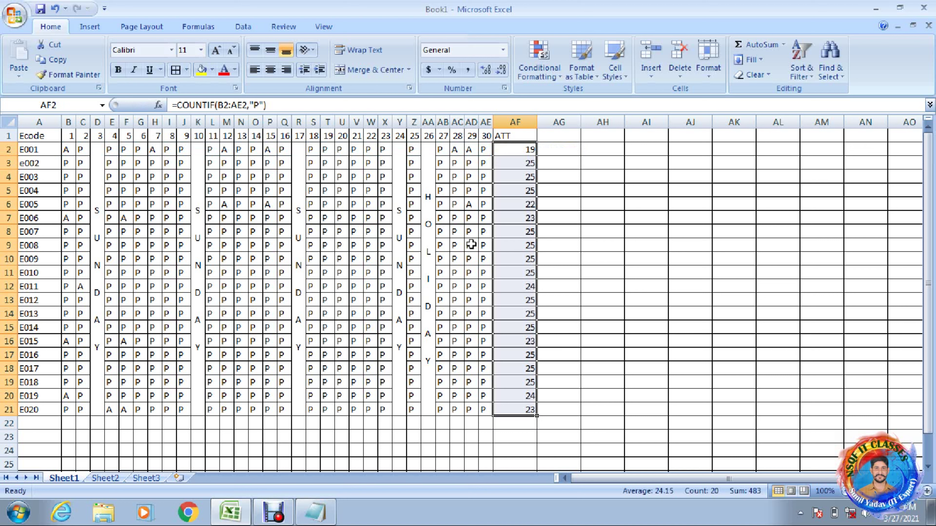
- Mark employee E001 absent on days 21 and 19 by entering A in V2 and T2
key(Down)
key(Left)
key(Up)
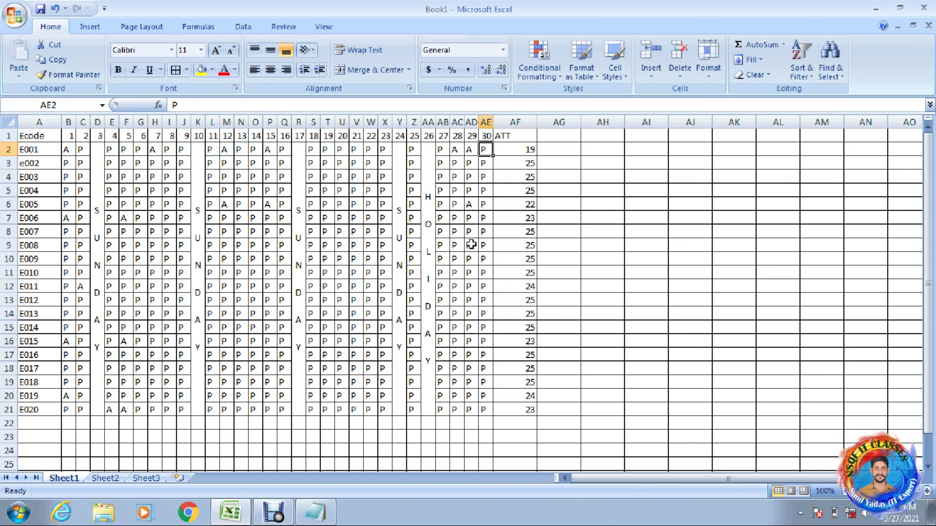
key(Left)
key(Left)
key(Left)
key(Left)
key(Left)
key(Left)
key(Left)
key(Left)
key(Left)
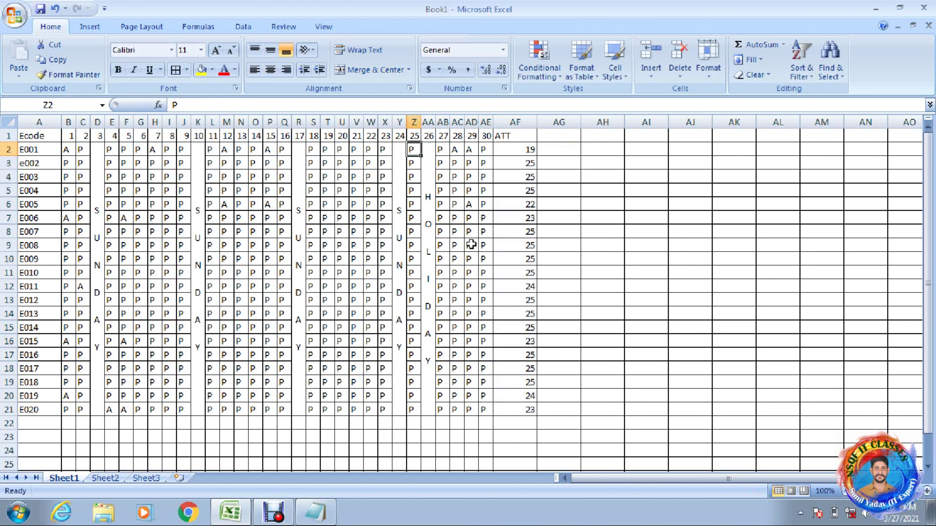
text(A)
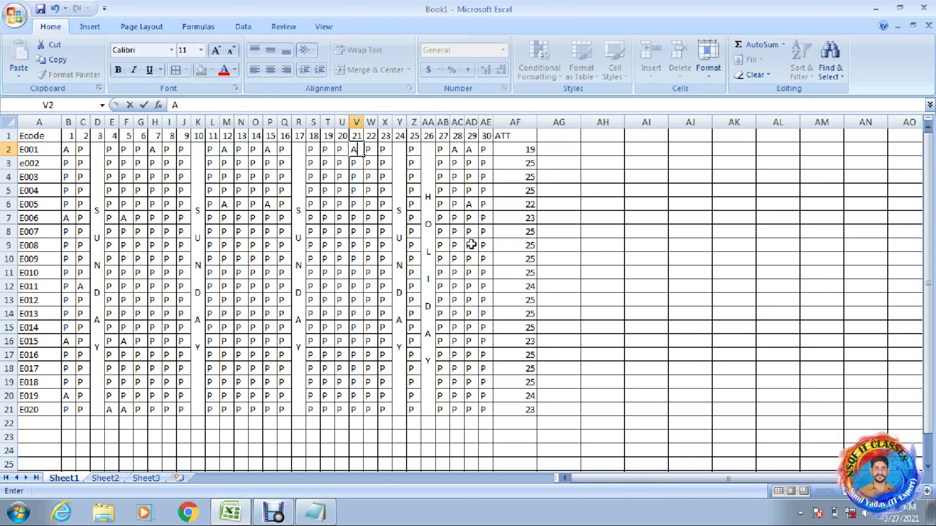
key(Left)
key(Left)
text(A)
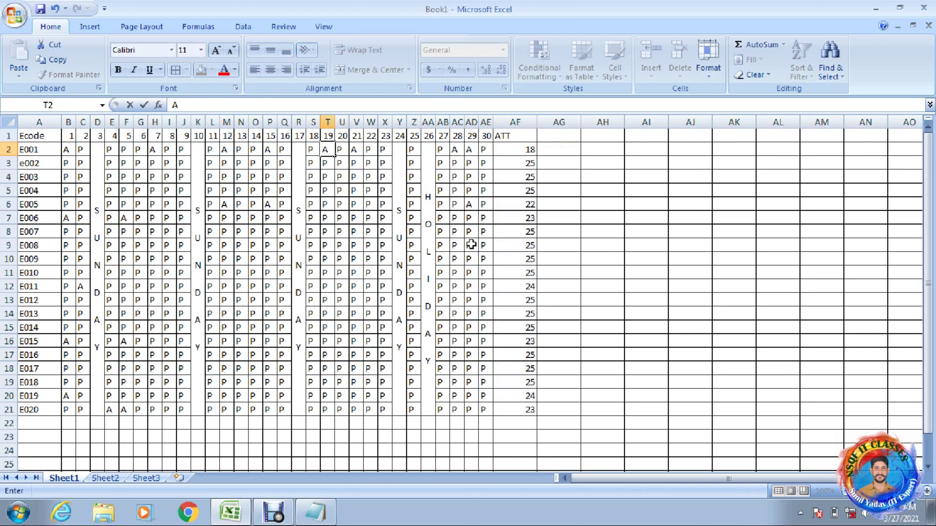
- Mark employees E005 and E008 absent on day 19 by entering A in T6 and T9
key(Down)
key(Down)
key(Down)
key(Down)
text(A)
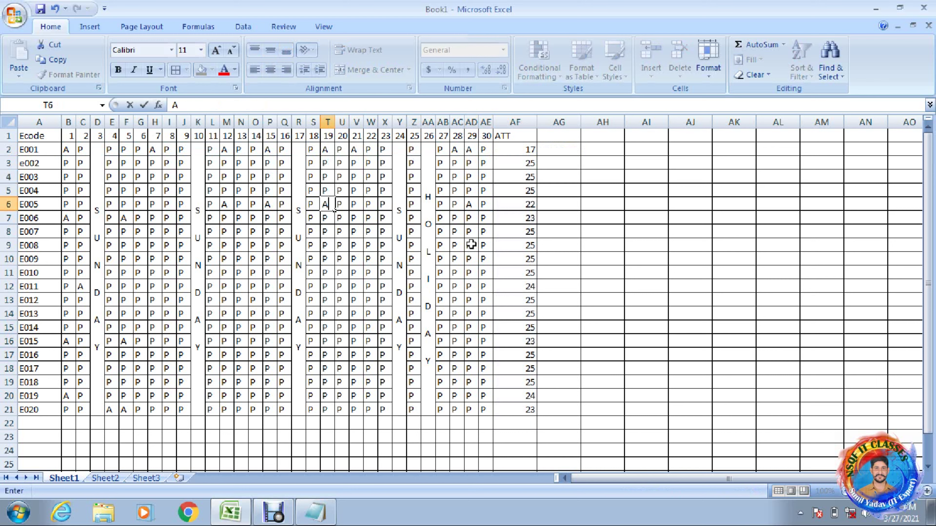
key(Down)
key(Down)
key(Down)
text(A)
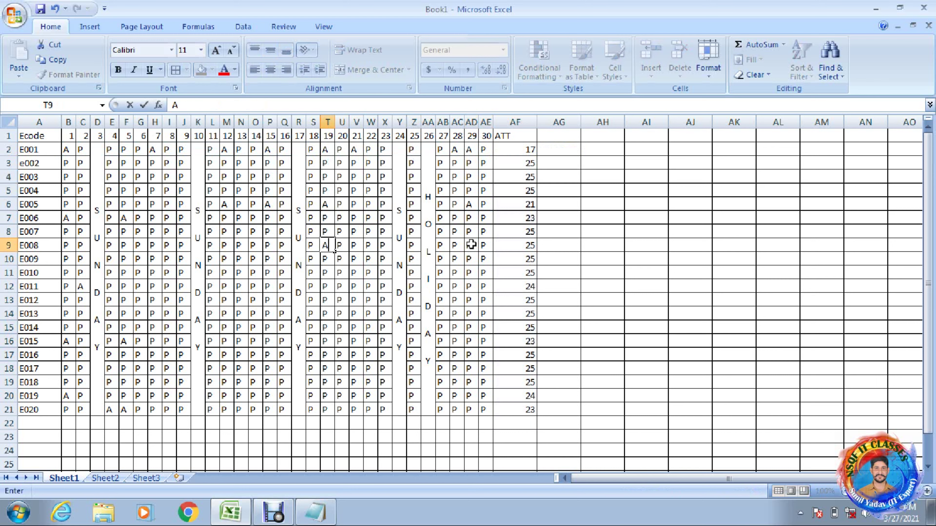
- Mark employee E012 absent on days 19, 21 and 22 by entering A in T13, V13 and W13
key(Down)
key(Down)
key(Down)
key(Down)
text(A)
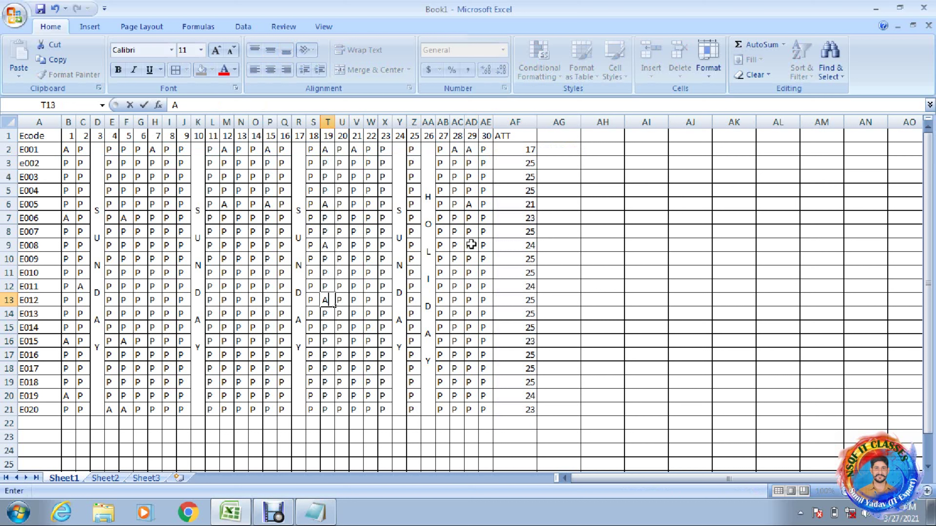
key(Right)
key(Right)
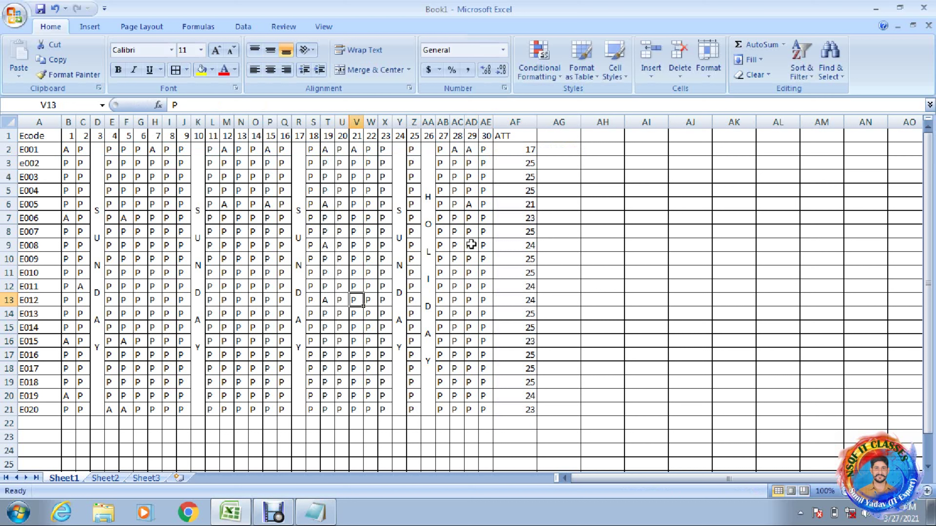
text(A)
key(Right)
text(A)
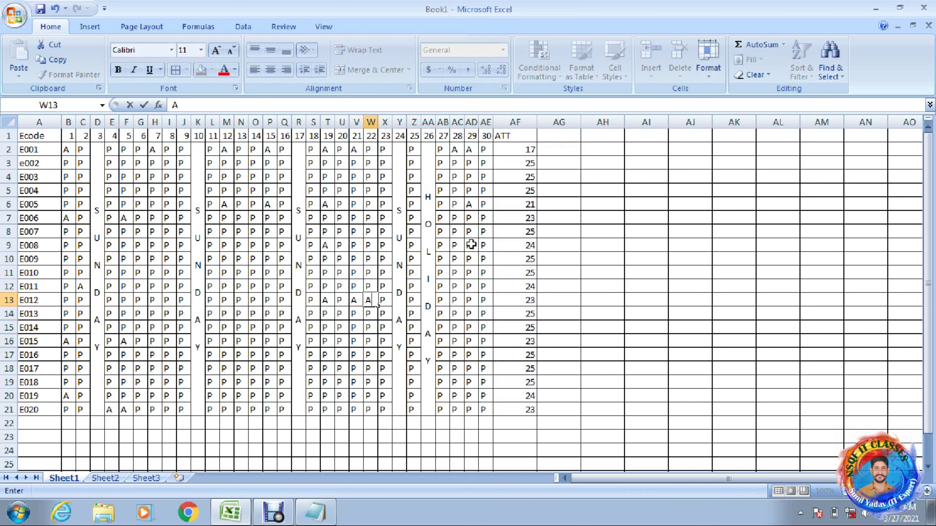
- Add the column header %ATT in AG1, beside the ATT column
key(Right)
key(Up)
key(Up)
key(Up)
key(Up)
key(Up)
key(Up)
key(Up)
key(Up)
key(Up)
key(Up)
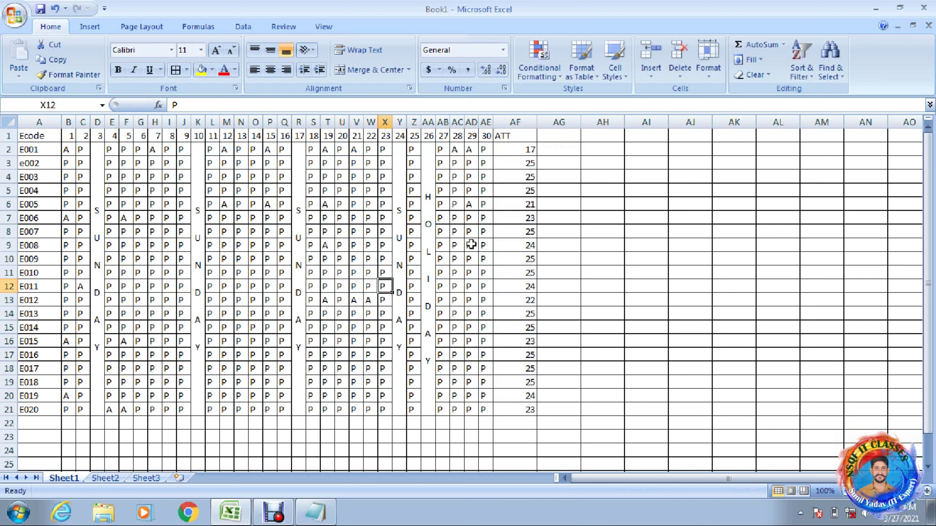
key(Up)
key(Right)
key(Right)
key(Right)
key(Right)
key(Right)
key(Right)
key(Right)
key(Right)
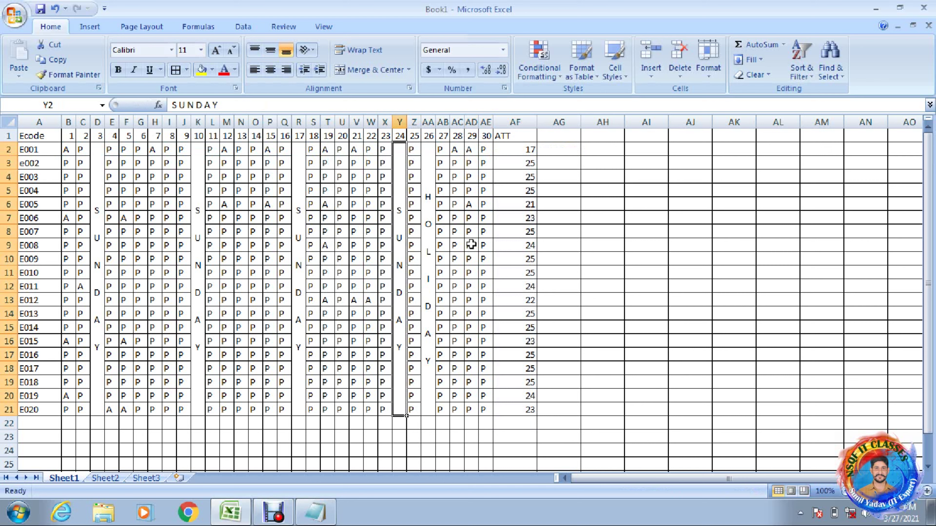
key(Right)
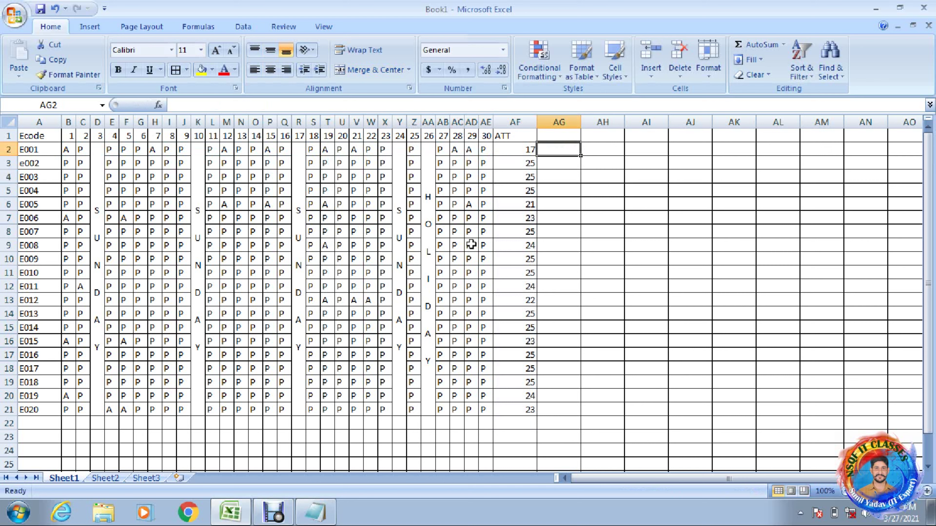
key(Up)
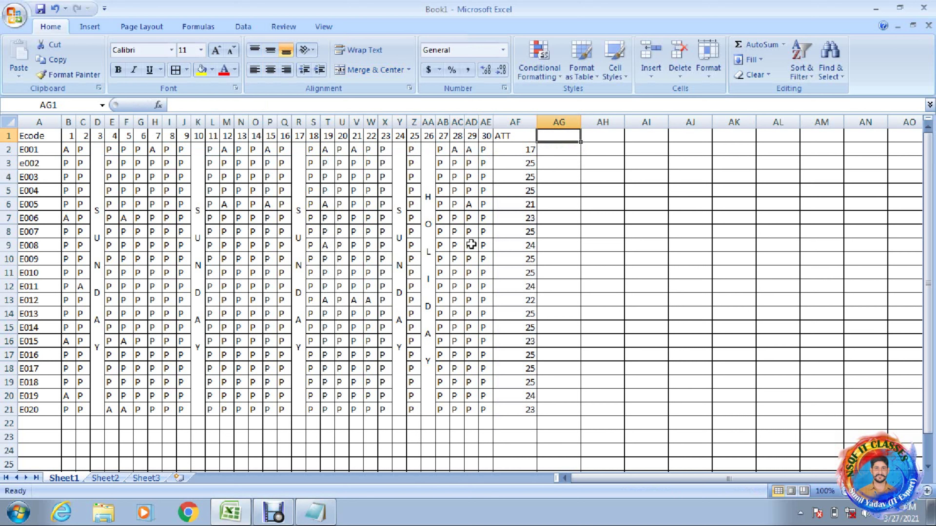
text(%ATT)
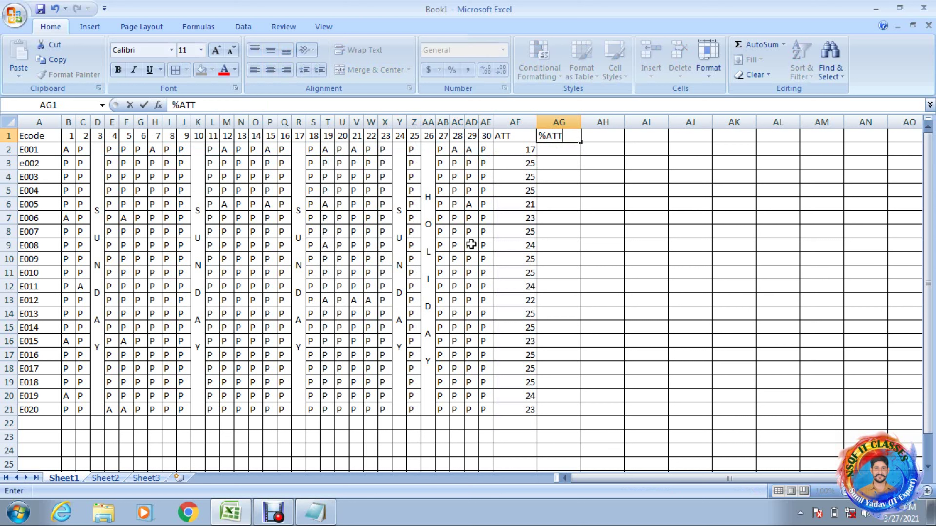
key(Return)
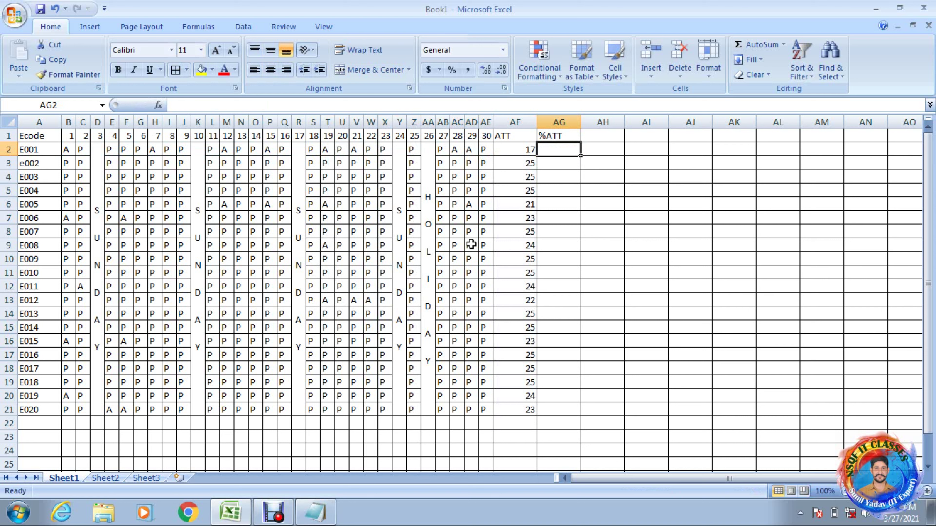
- Calculate employee E001's attendance percentage in AG2 with the formula =AF2/25*100
text(=)
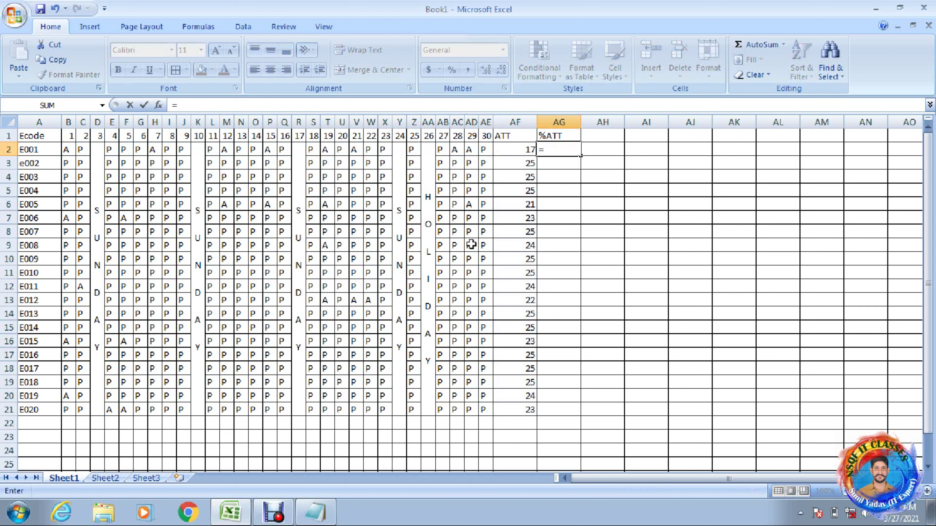
key(Left)
text(/25)
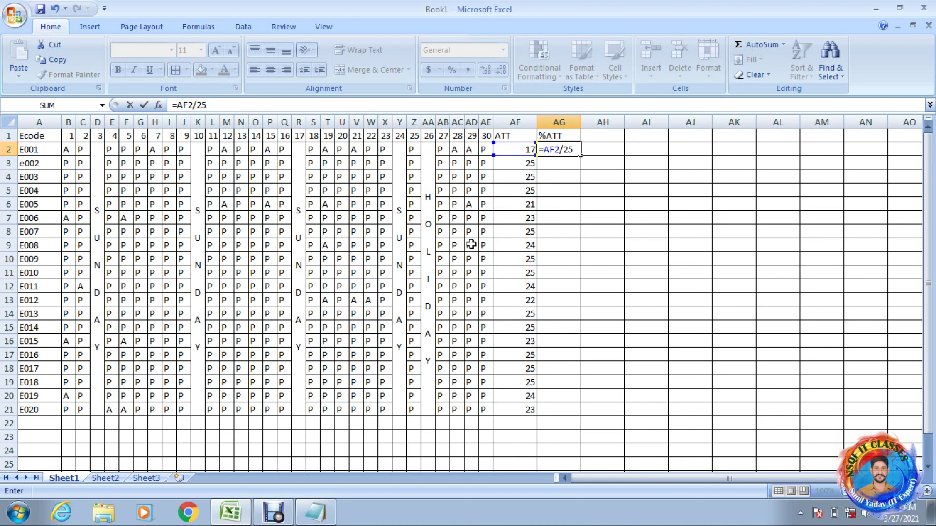
text(*100)
key(Return)
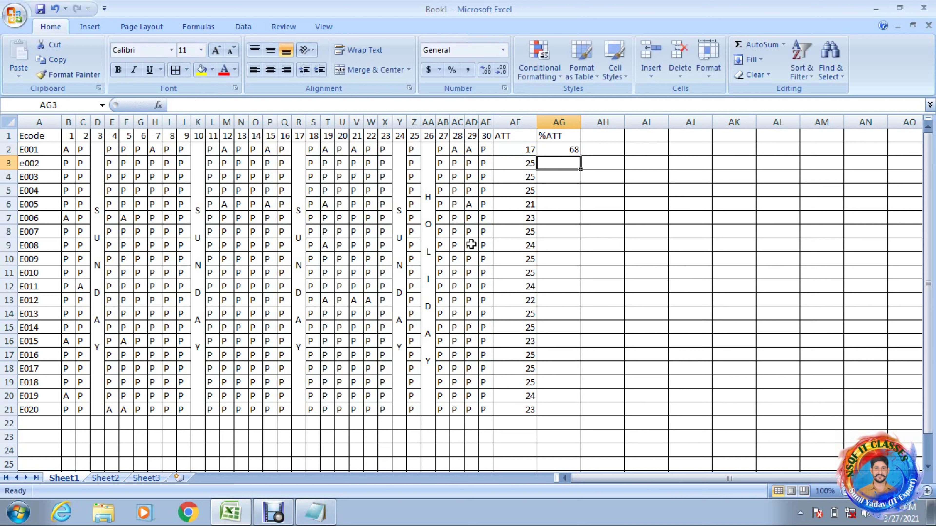
- Fill the attendance percentage formula from AG2 down to AG21 for all employees
key(Up)
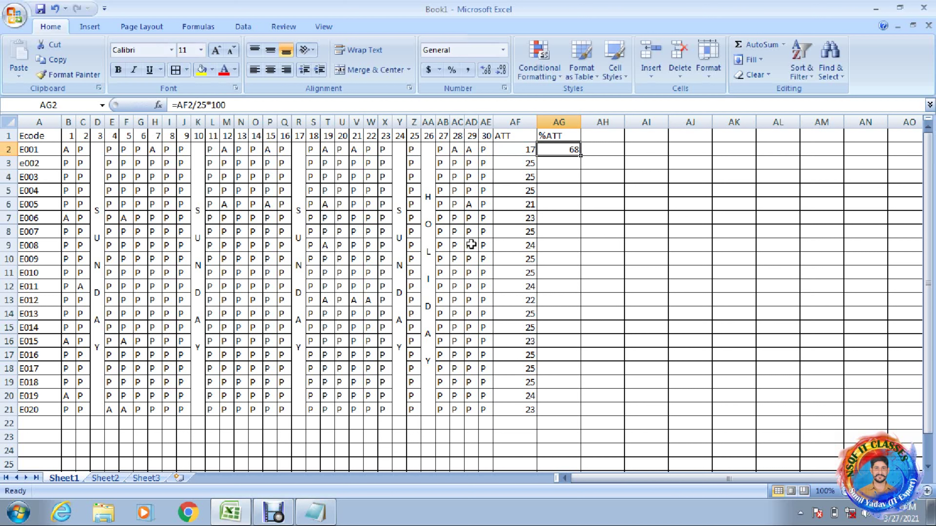
key(shift+Down)
key(shift+Down)
key(shift+Down)
key(shift+Down)
key(shift+Down)
key(shift+Down)
key(shift+Down)
key(shift+Down)
key(shift+Down)
key(shift+Down)
key(shift+Down)
key(shift+Down)
key(shift+Down)
key(shift+Down)
key(shift+Down)
key(shift+Down)
key(shift+Down)
key(shift+Down)
key(shift+Down)
key(shift+Down)
key(shift+Up)
key(shift+Up)
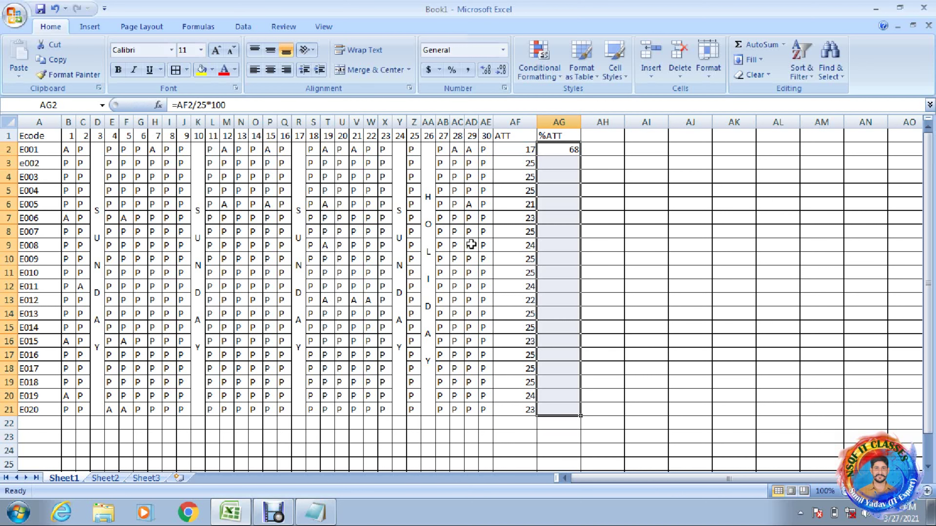
key(ctrl+d)
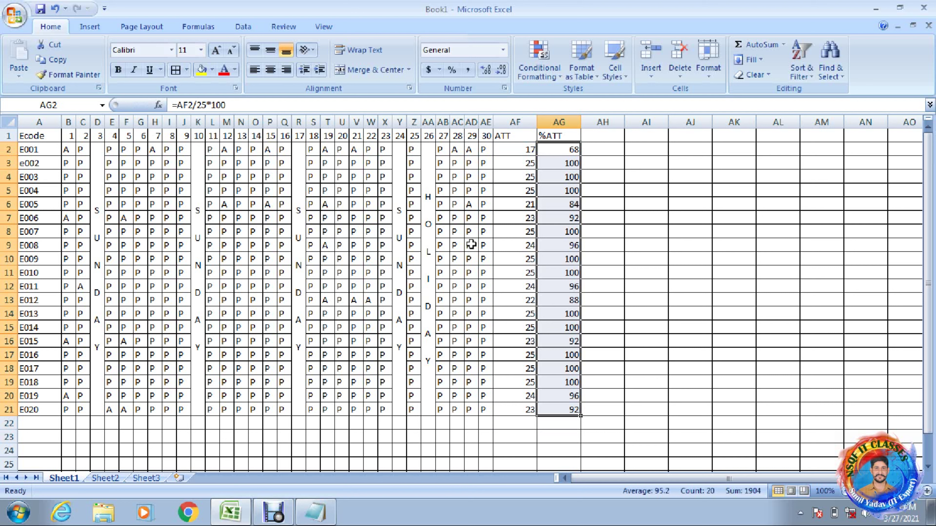
key(Right)
key(Right)
key(Down)
key(Down)
key(Down)
key(Down)
key(Down)
key(Down)
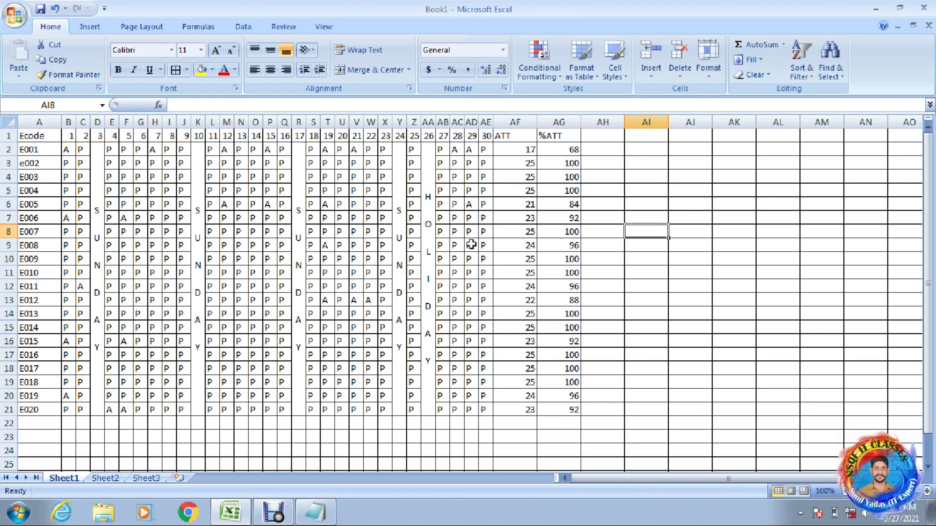
key(Right)
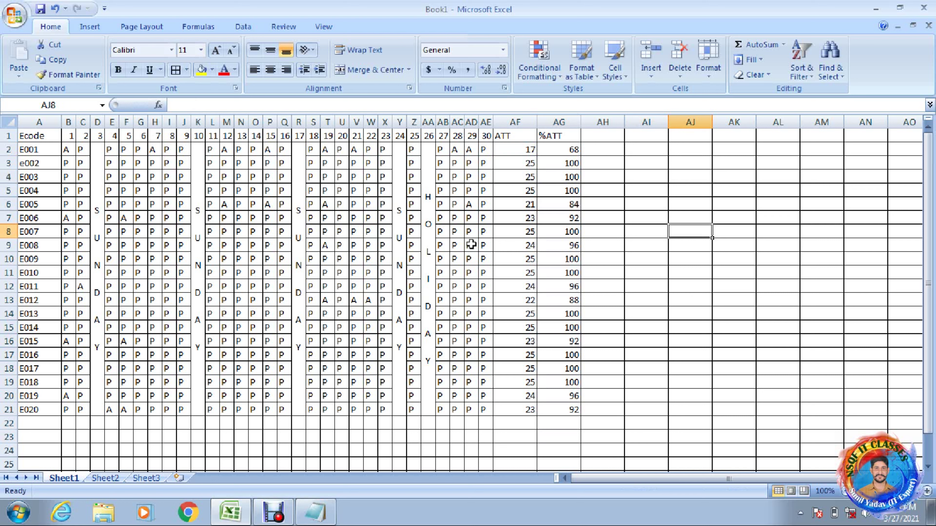
- Count the employees with at least 90 percent attendance in AJ8 with the formula =COUNTIF(AG2:AG21,">=90")
text(=)
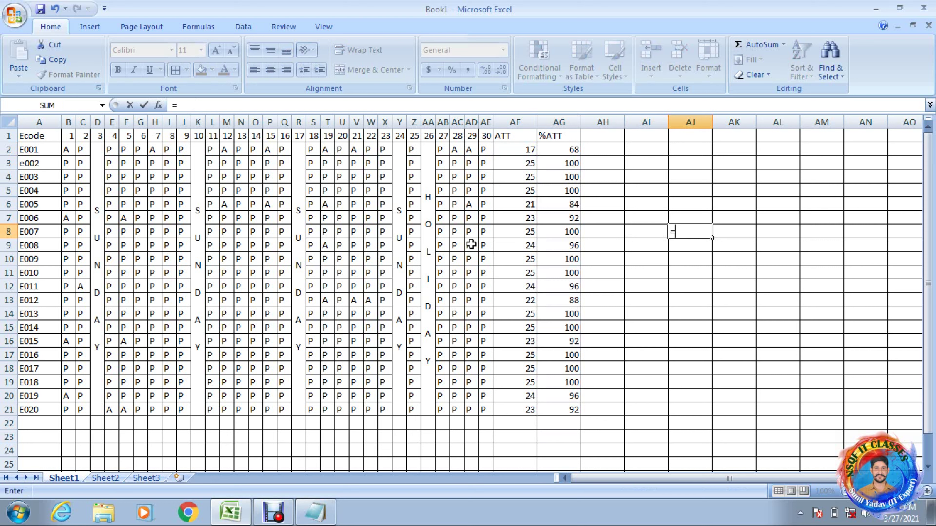
text(COU)
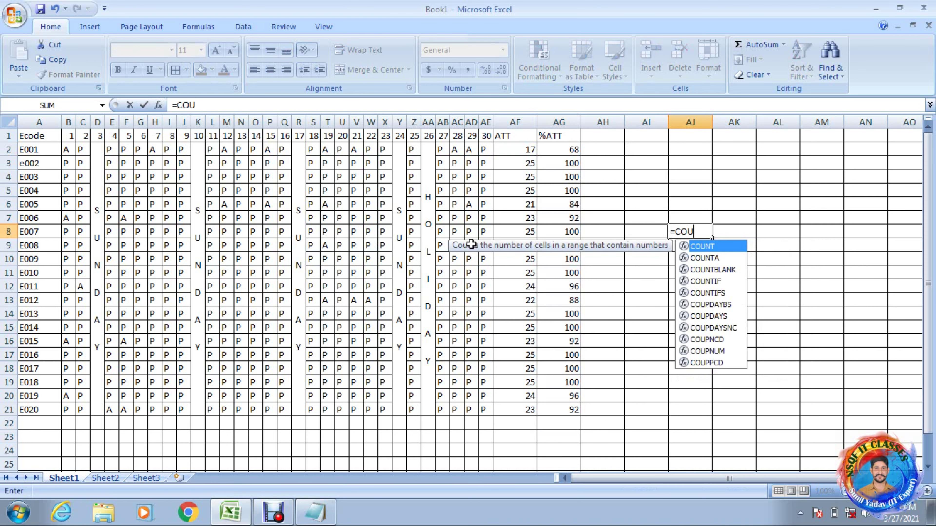
text(NTIF()
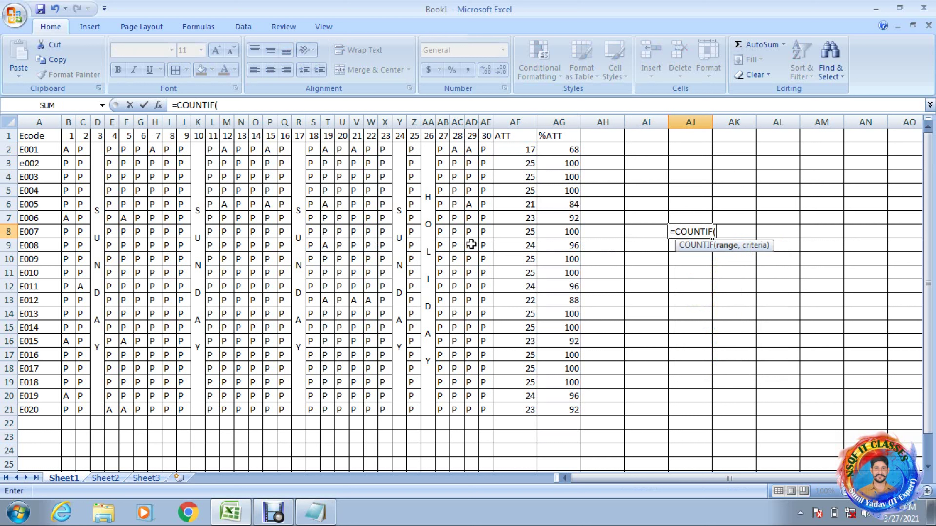
drag(553, 152, 554, 151)
key(shift+Down)
key(shift+Down)
key(shift+Down)
key(shift+Down)
key(shift+Down)
key(shift+Down)
key(shift+Down)
key(shift+Down)
key(shift+Down)
key(shift+Down)
key(shift+Down)
key(shift+Down)
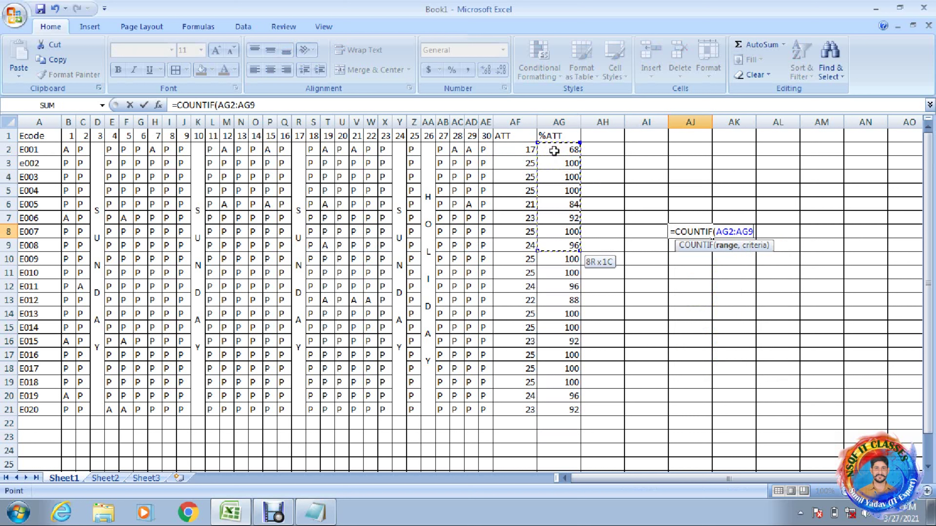
key(shift+Down)
key(shift+Down)
key(shift+Down)
key(shift+Down)
key(shift+Down)
key(shift+Down)
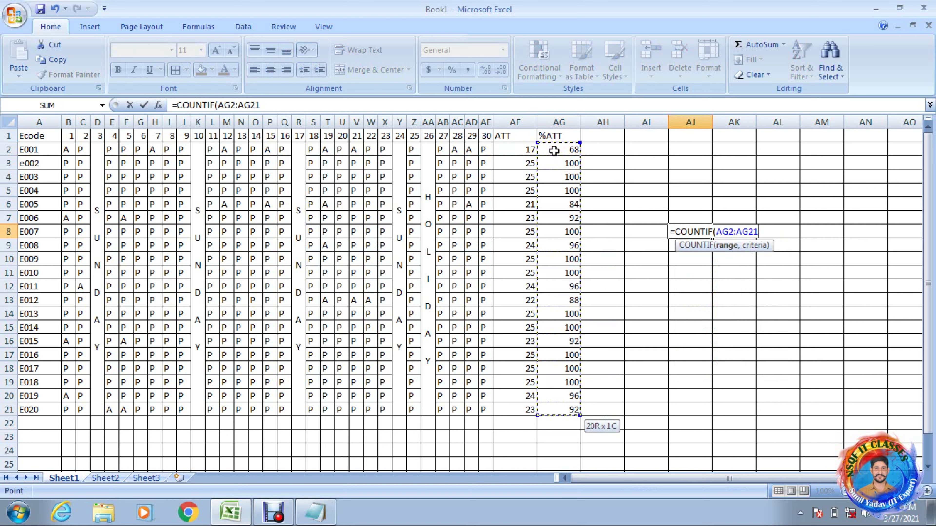
text(,)
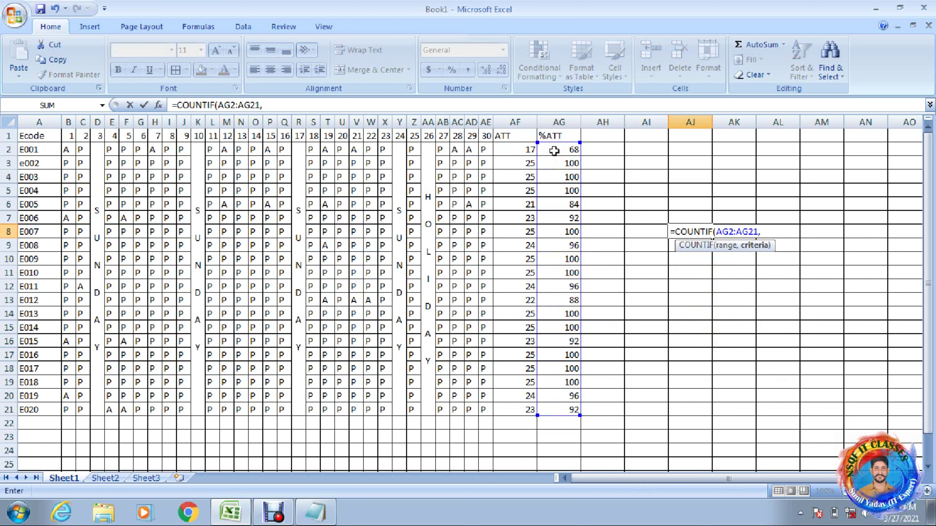
text(">=90"))
key(Return)
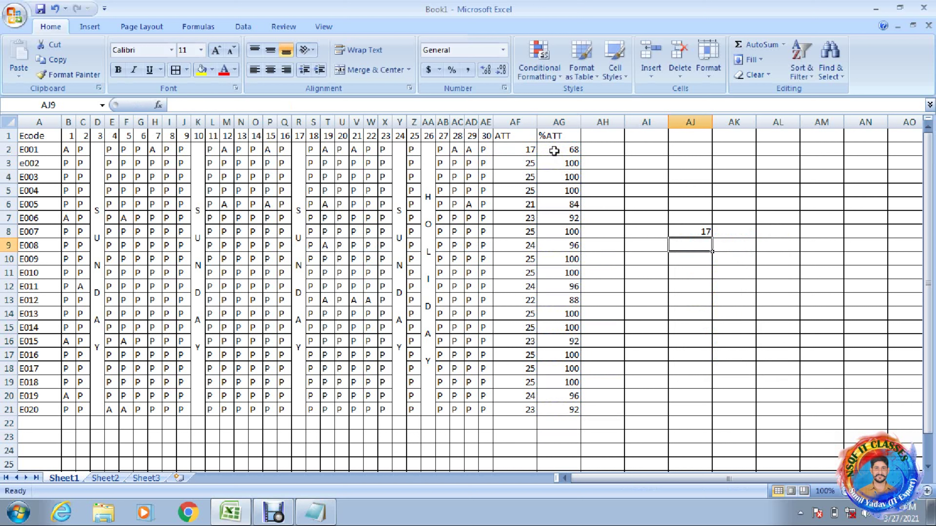
key(Up)
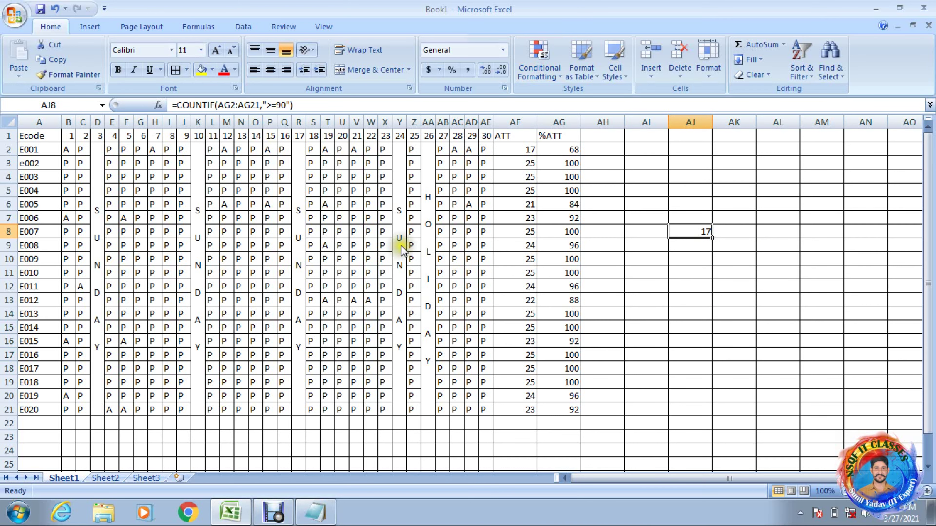
click(274, 512)
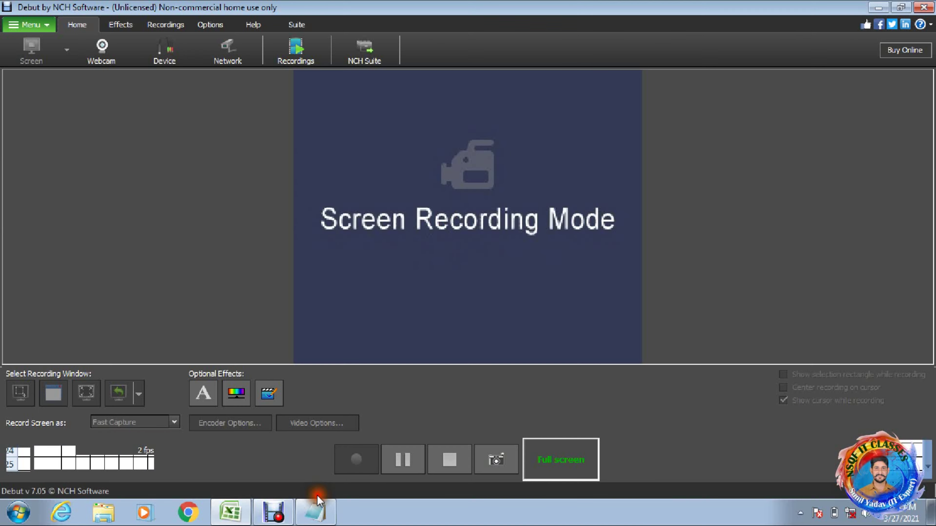